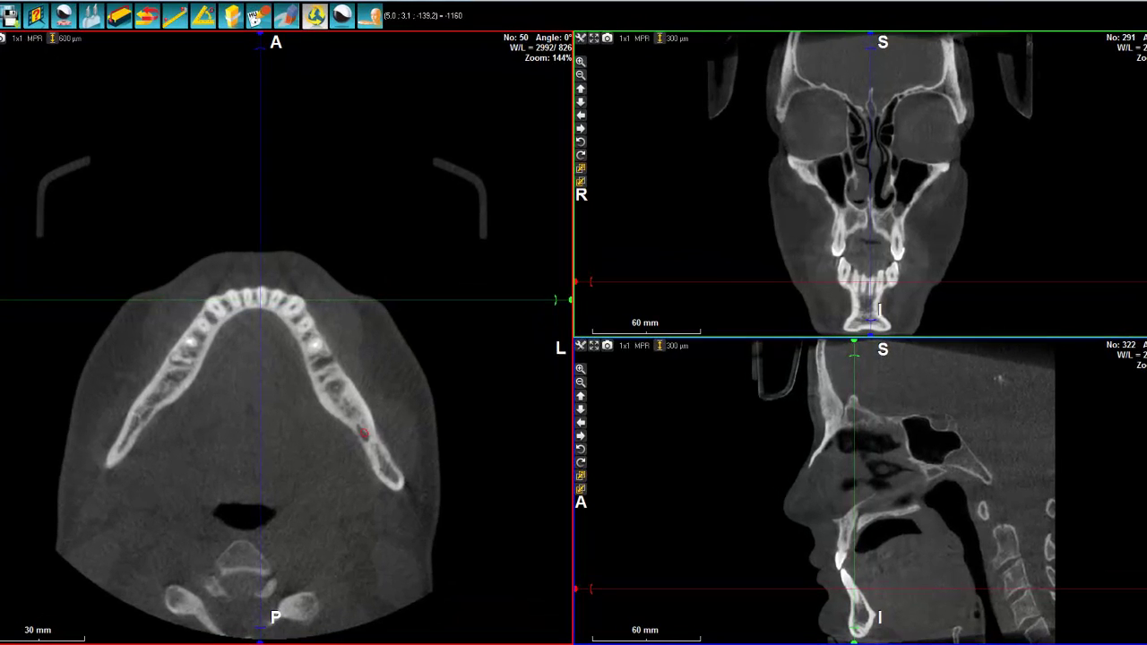
Step: Choose CPR > Mandible from the workspace menu to begin a mandibular panoramic reconstruction
left_click(13, 31)
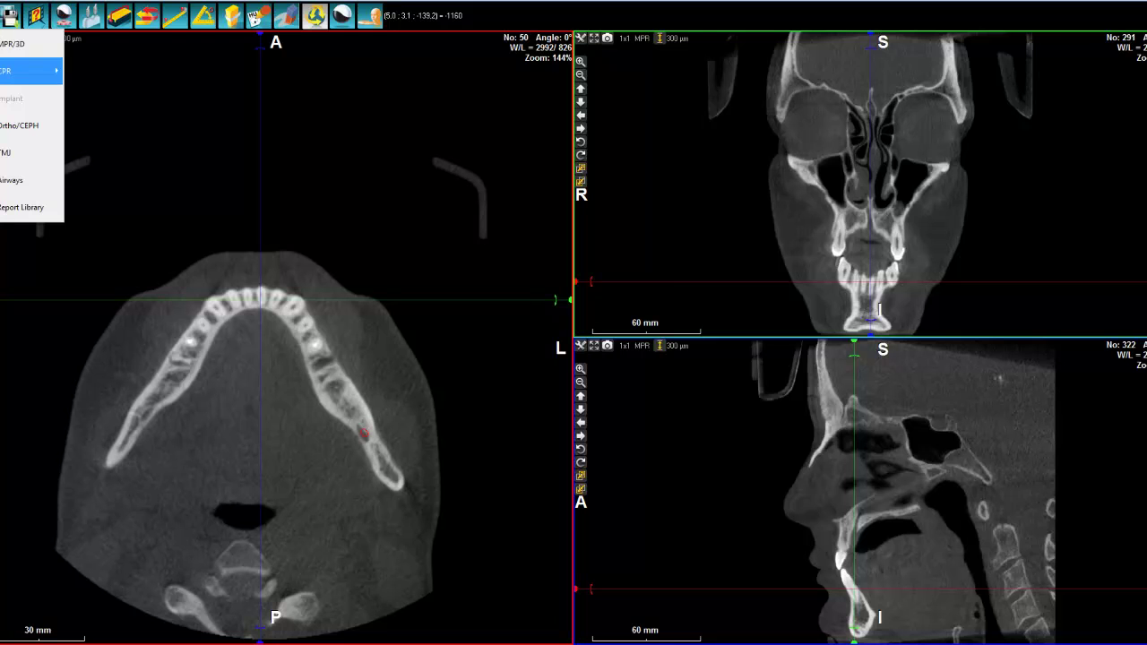
mouse_move(32, 70)
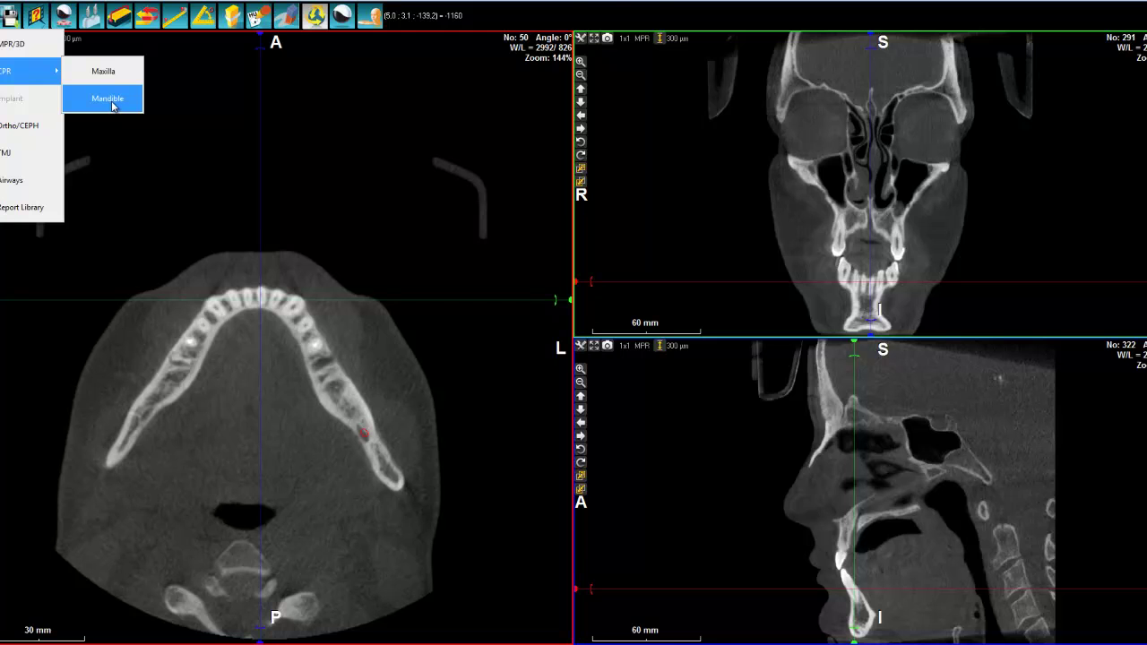
left_click(109, 103)
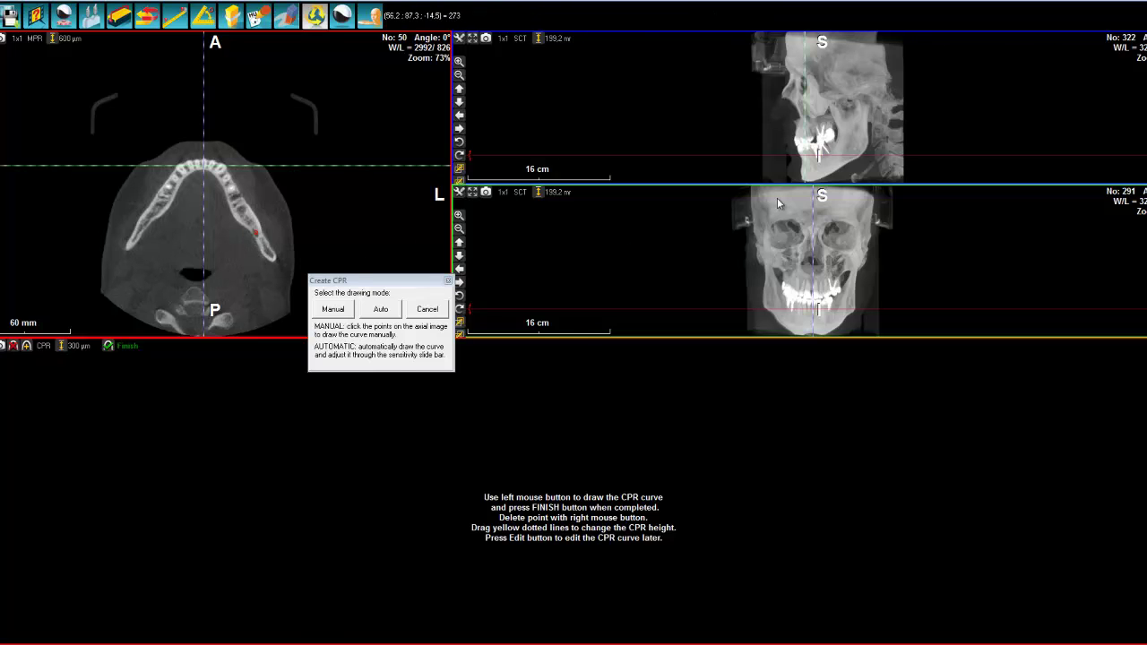
Step: Tilt the axial slice plane 9° and set it through the lower jaw at tooth level
left_click_drag(1134, 155, 1122, 104)
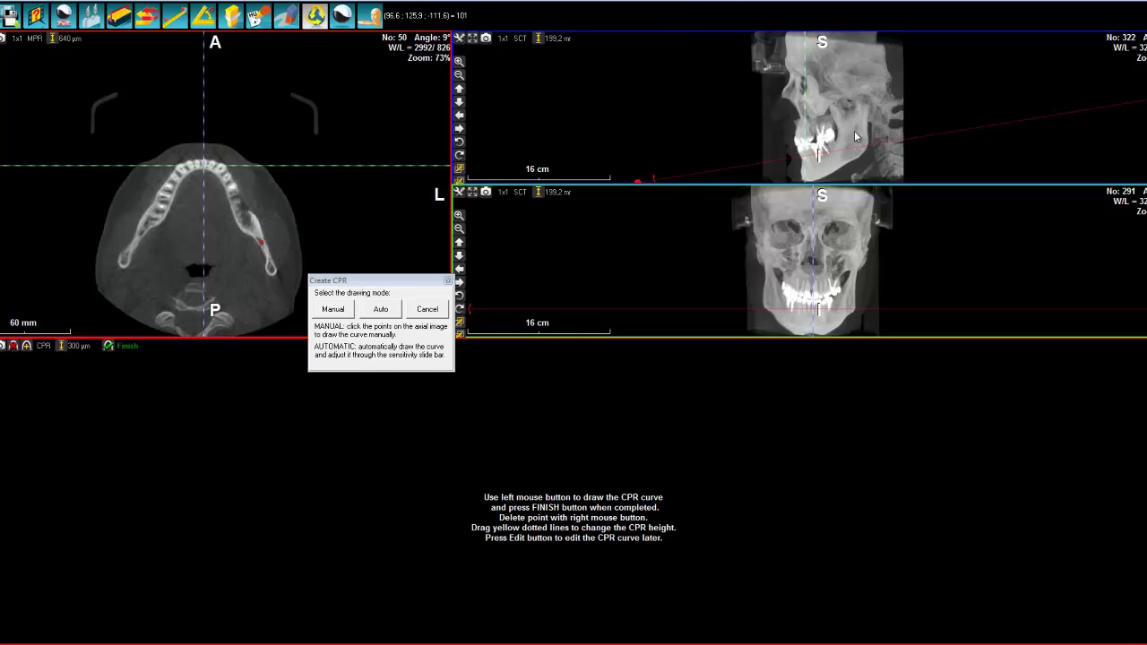
left_click(814, 153)
left_click_drag(813, 153, 813, 159)
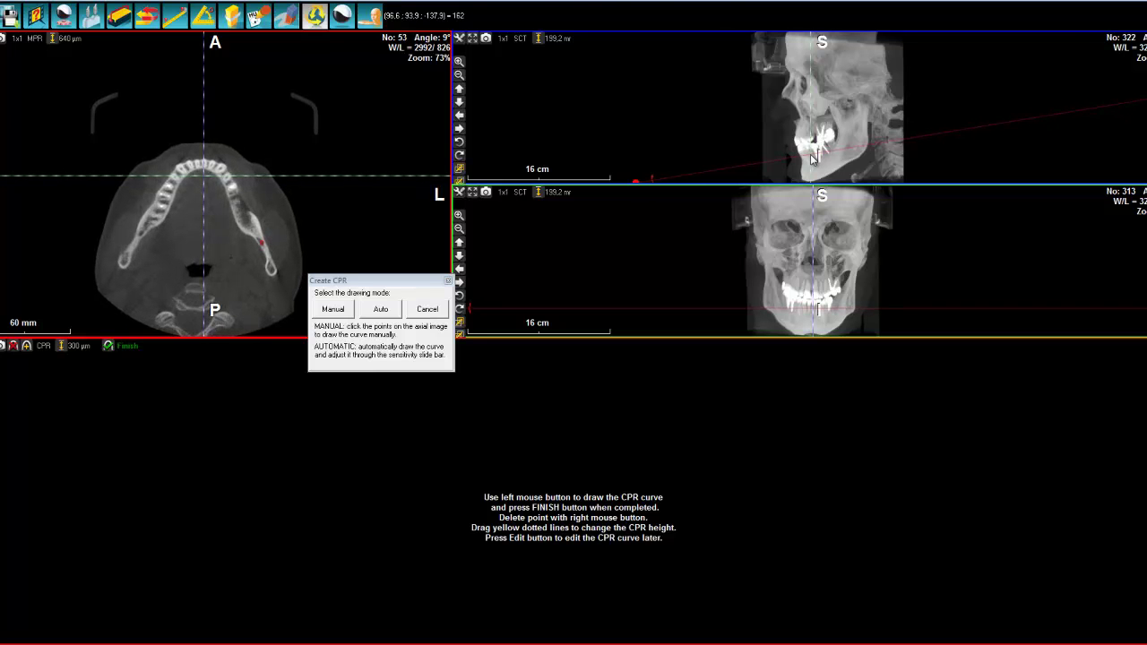
Step: Zoom and centre the jaw in the axial view, then auto-trace the arch curve
scroll(210, 196, "up", 5)
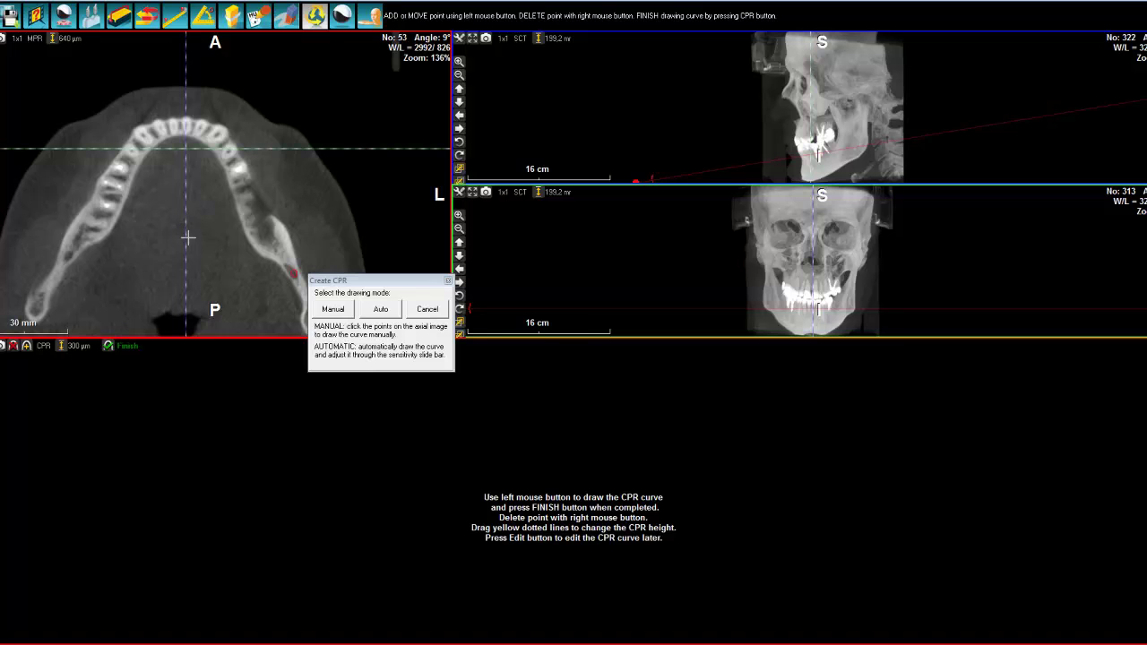
left_click_drag(201, 228, 210, 180)
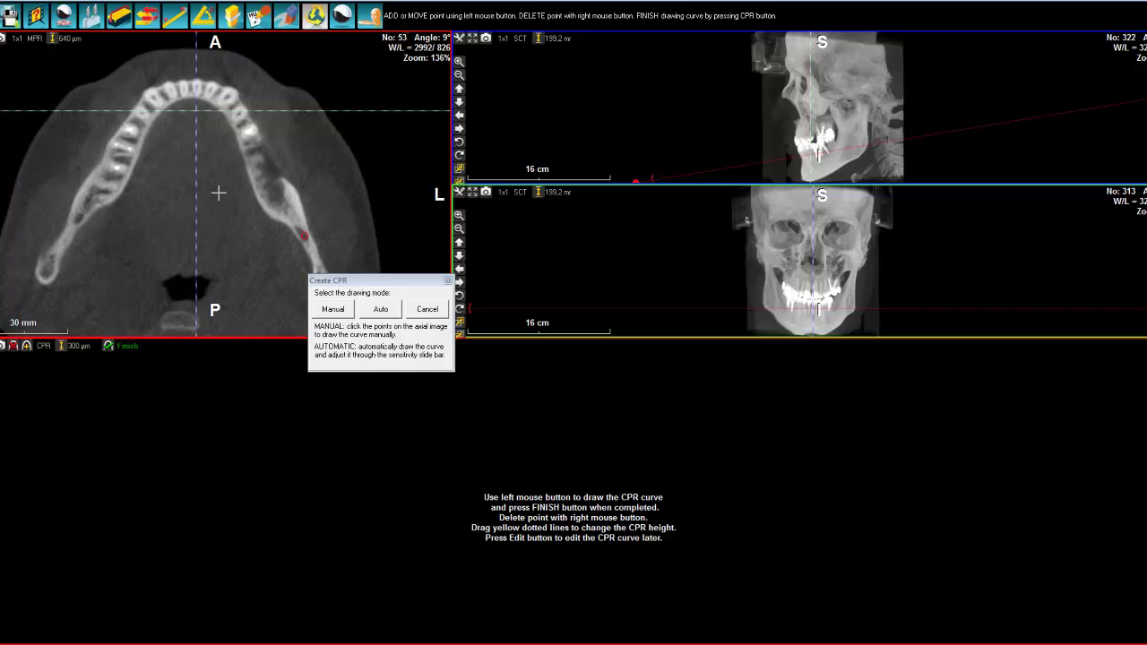
left_click(380, 310)
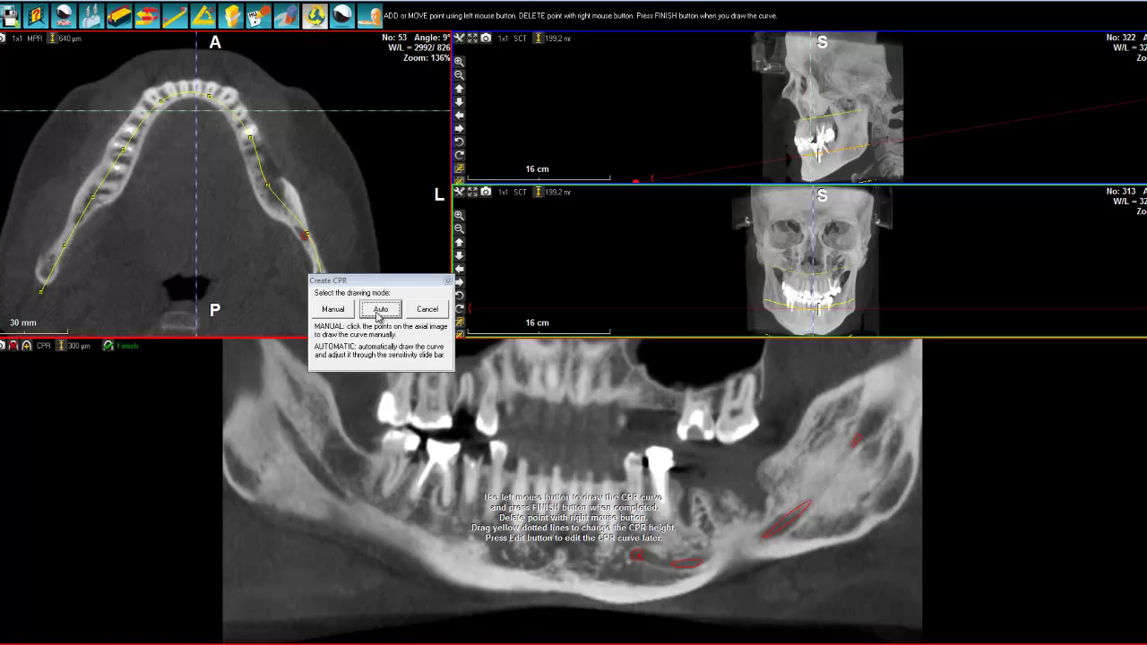
Step: Pull both CPR curve ends back along the rami and adjust the intermediate points
left_click_drag(365, 114, 632, 90)
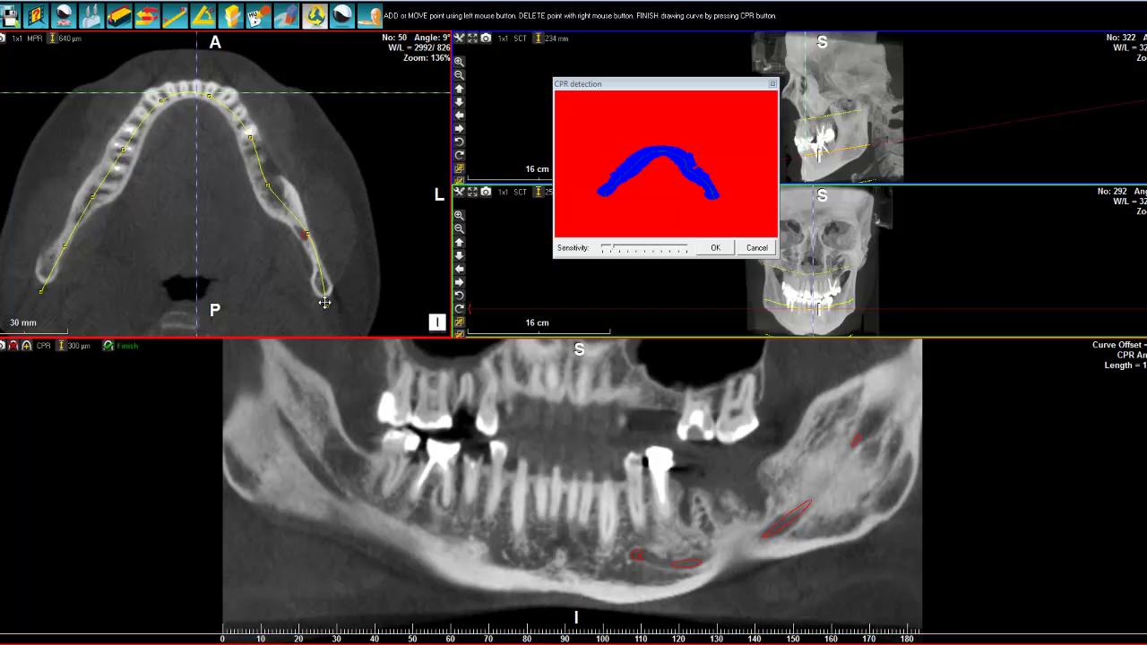
left_click_drag(326, 309, 336, 329)
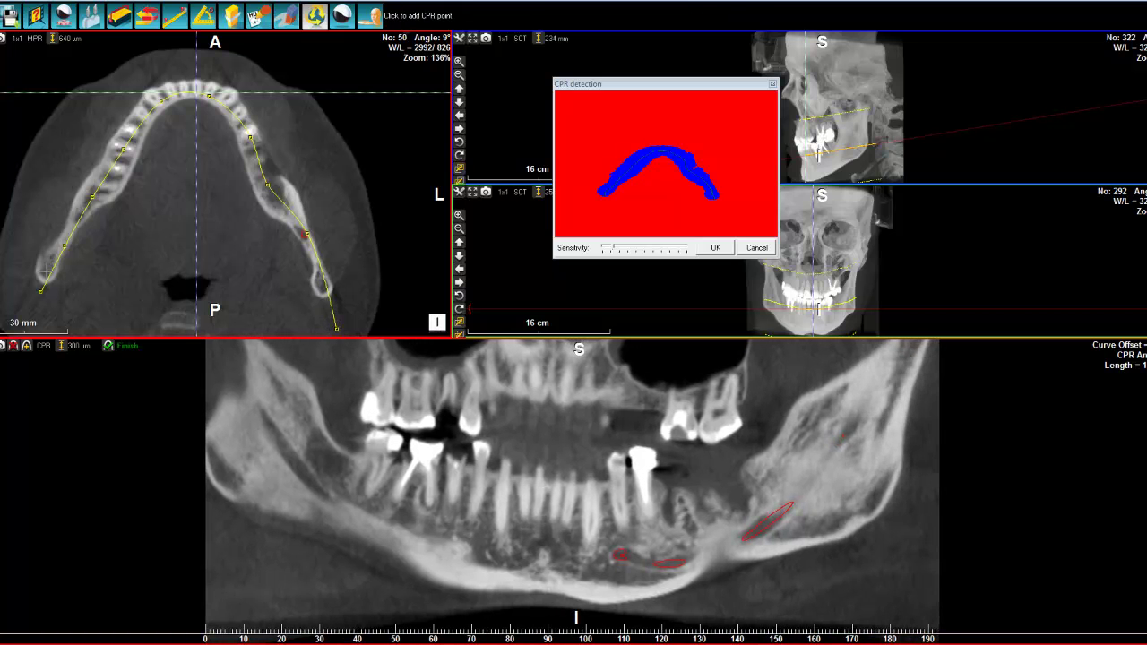
left_click_drag(39, 290, 27, 311)
left_click_drag(64, 244, 60, 243)
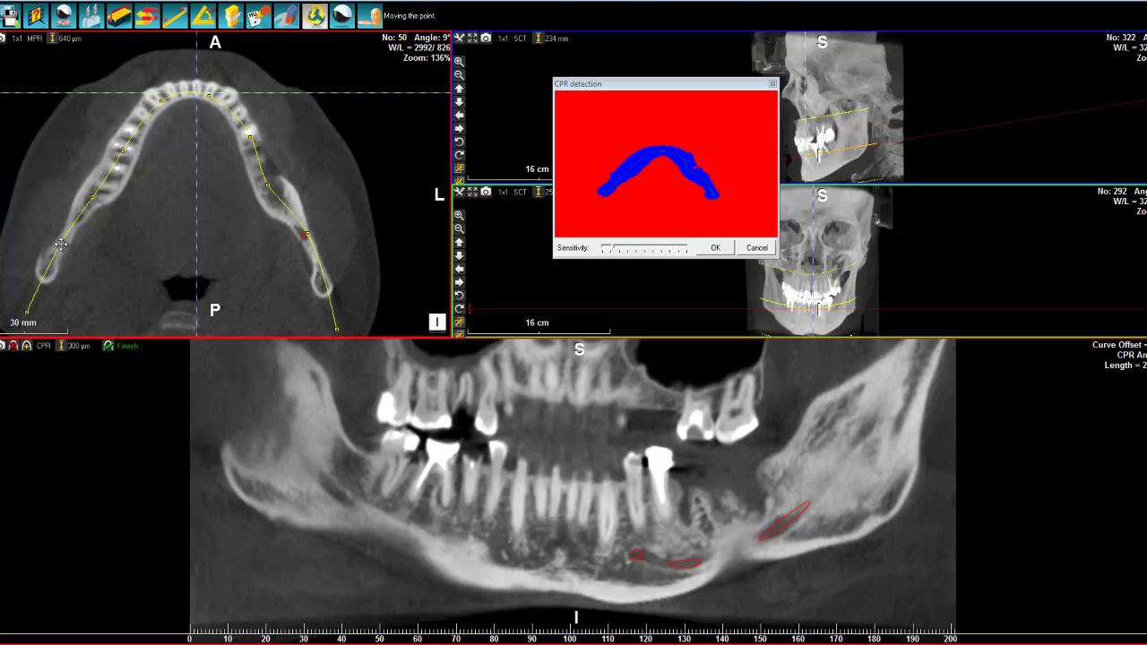
left_click_drag(161, 101, 218, 95)
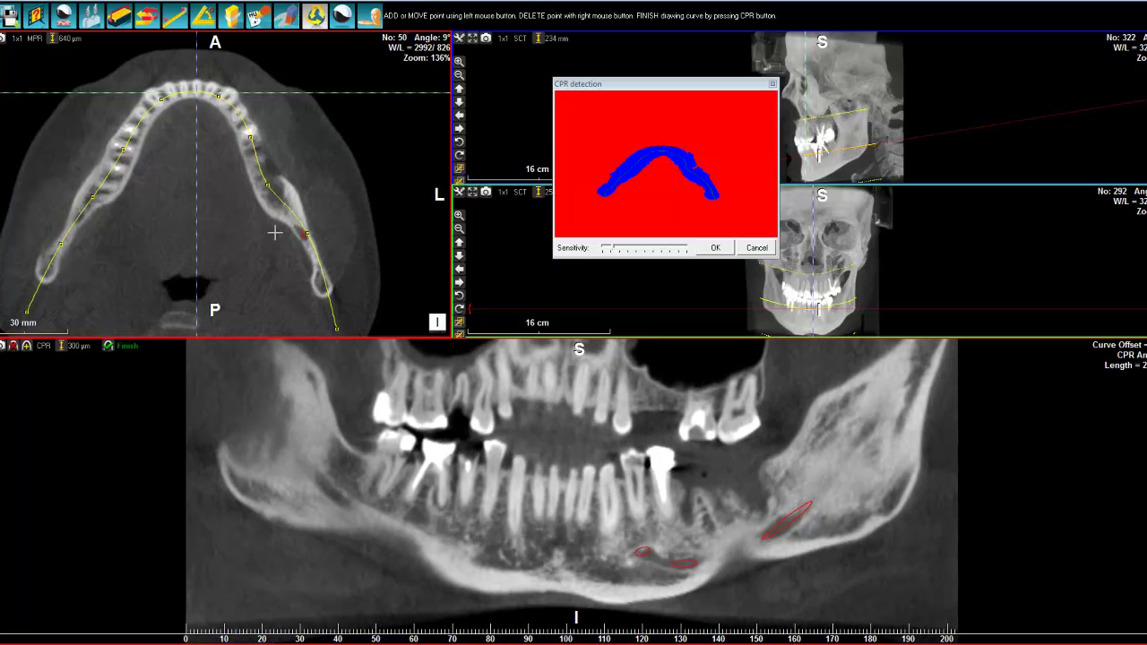
left_click_drag(268, 185, 272, 186)
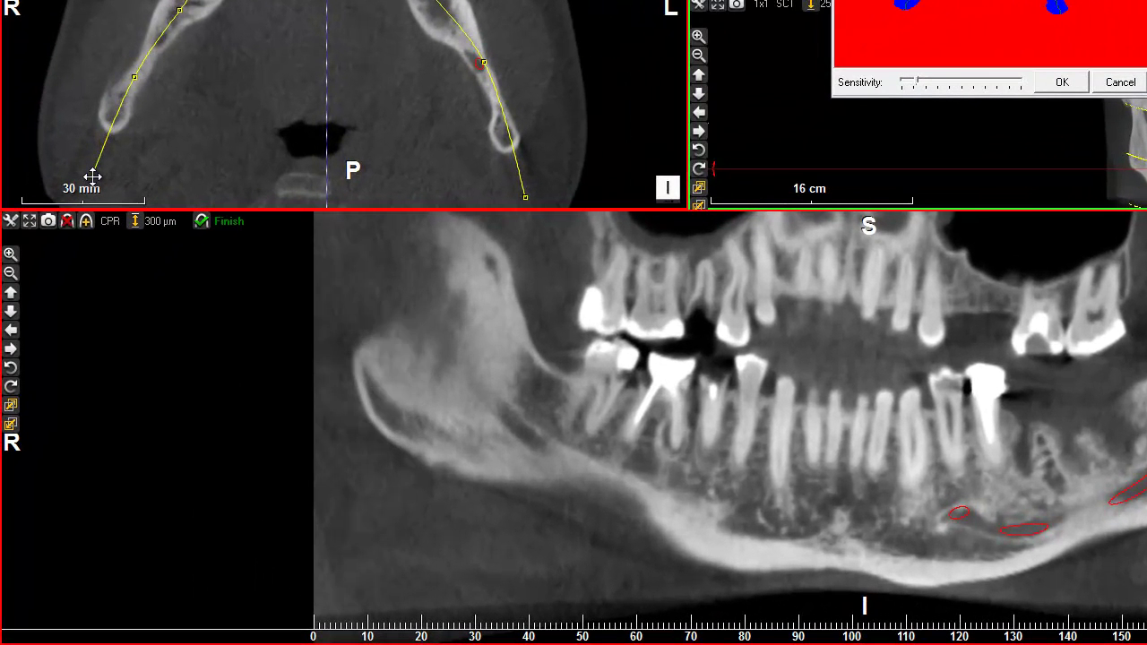
Step: Extend the curve's right end further along the ramus and confirm the curve with OK
mouse_move(92, 177)
left_mouse_down()
mouse_move(64, 173)
mouse_move(86, 176)
left_mouse_up()
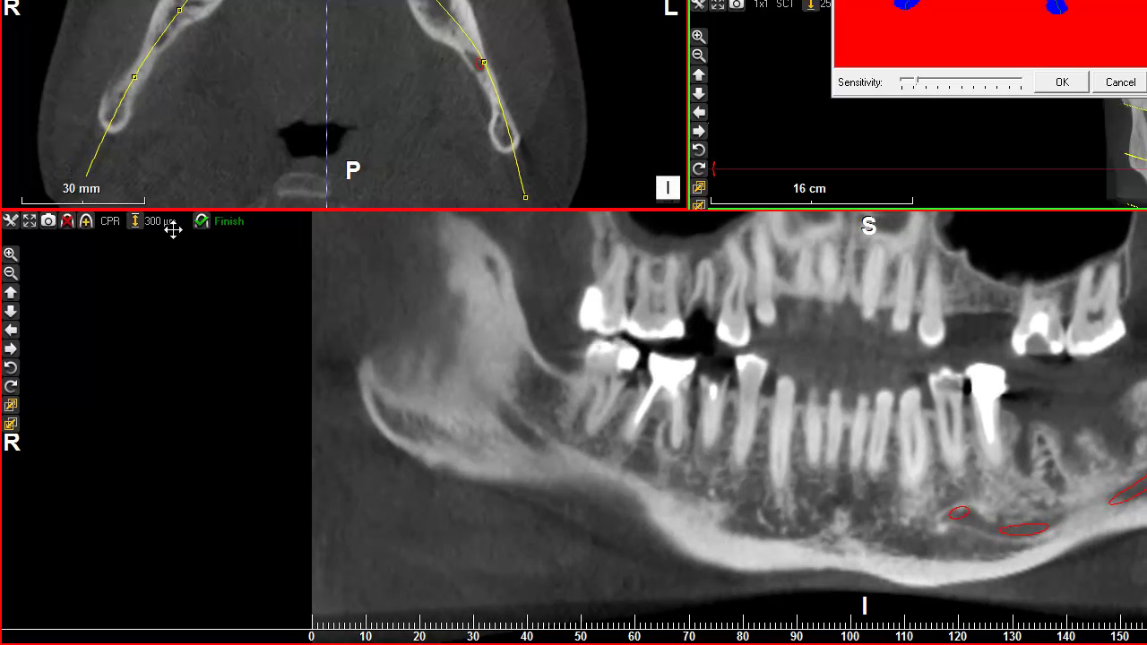
left_click(1062, 82)
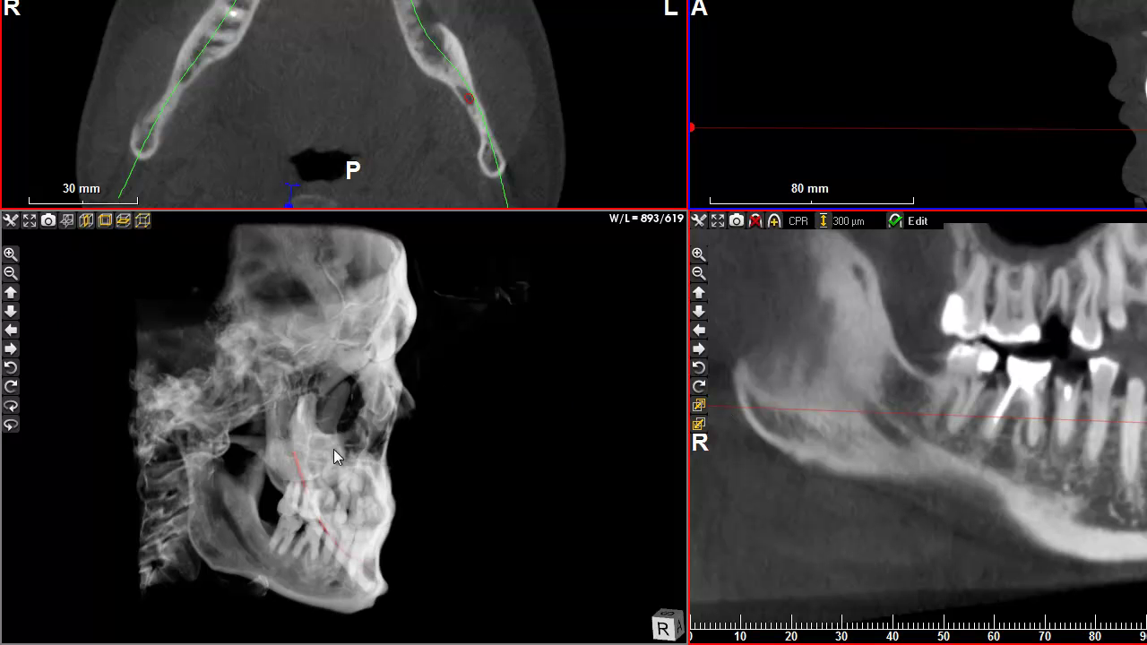
Step: Turn on Show Scout Surfaces so the slice planes appear in the 3-D skull view
left_click_drag(369, 443, 165, 331)
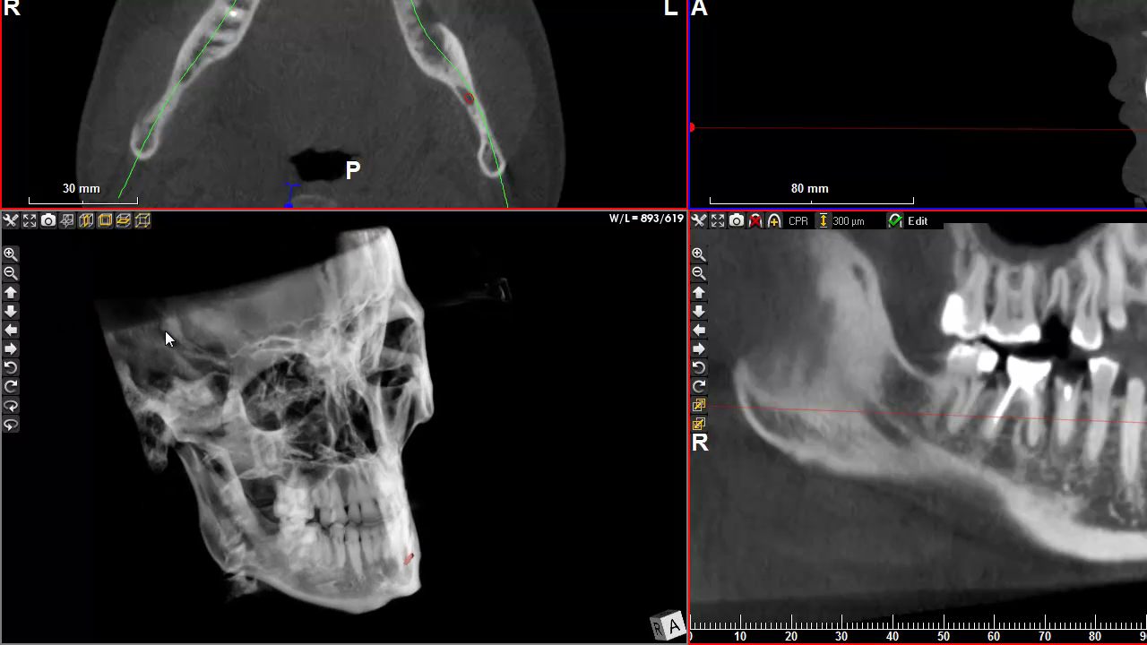
left_click(67, 221)
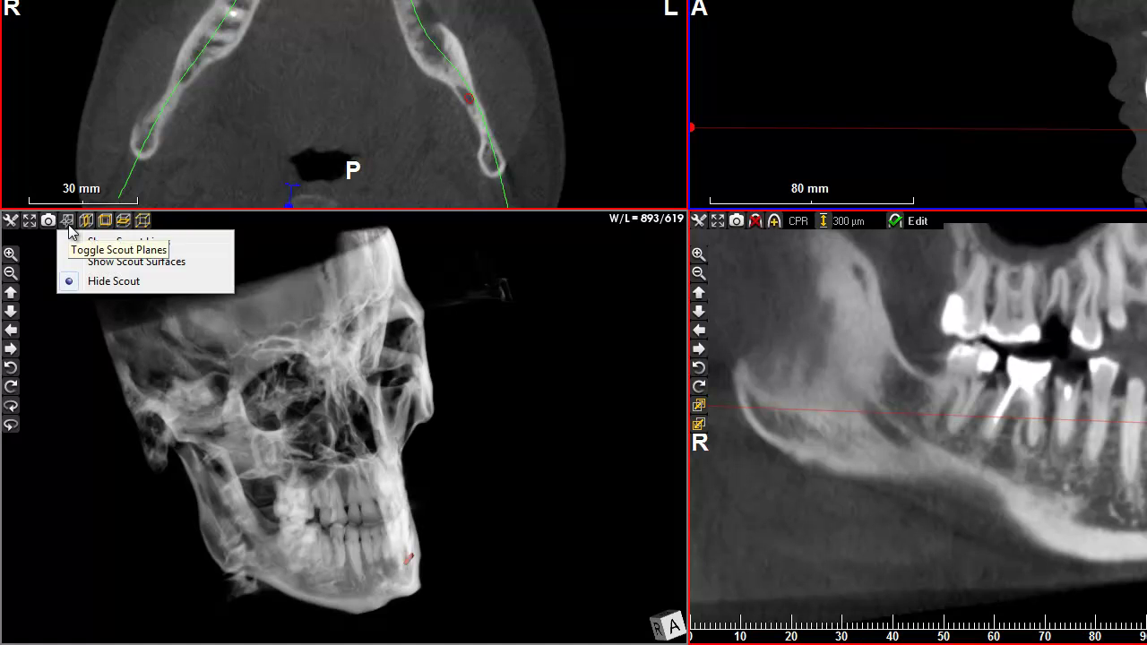
left_click(105, 265)
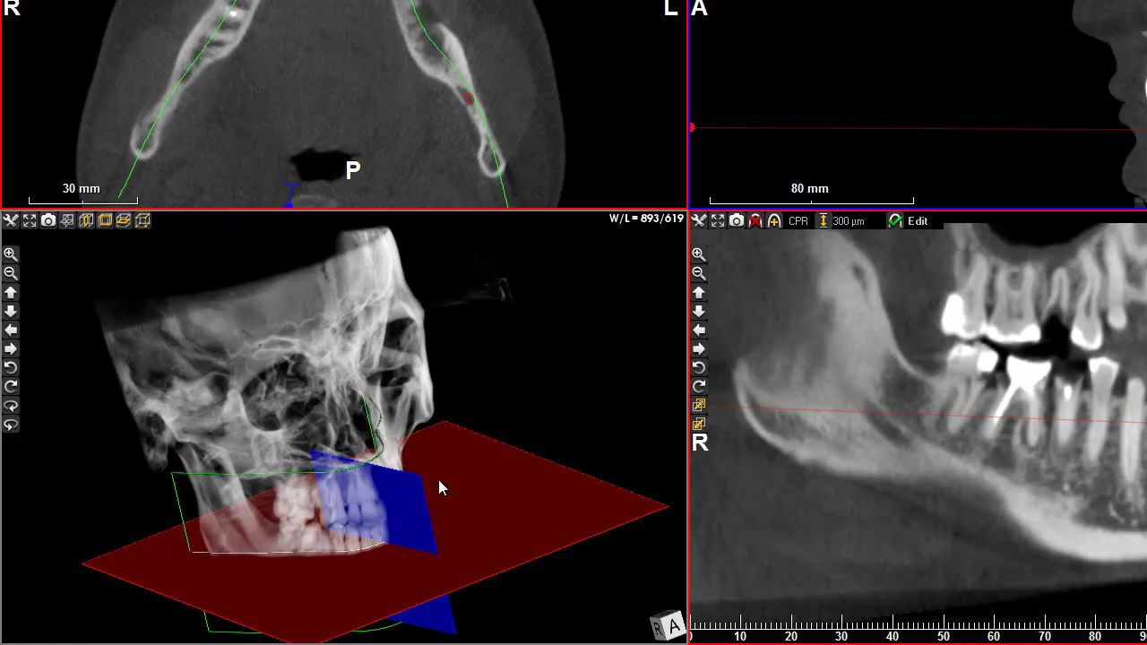
Step: Rotate the 3-D skull to a frontal view of the red and blue planes
left_click_drag(478, 522, 533, 498)
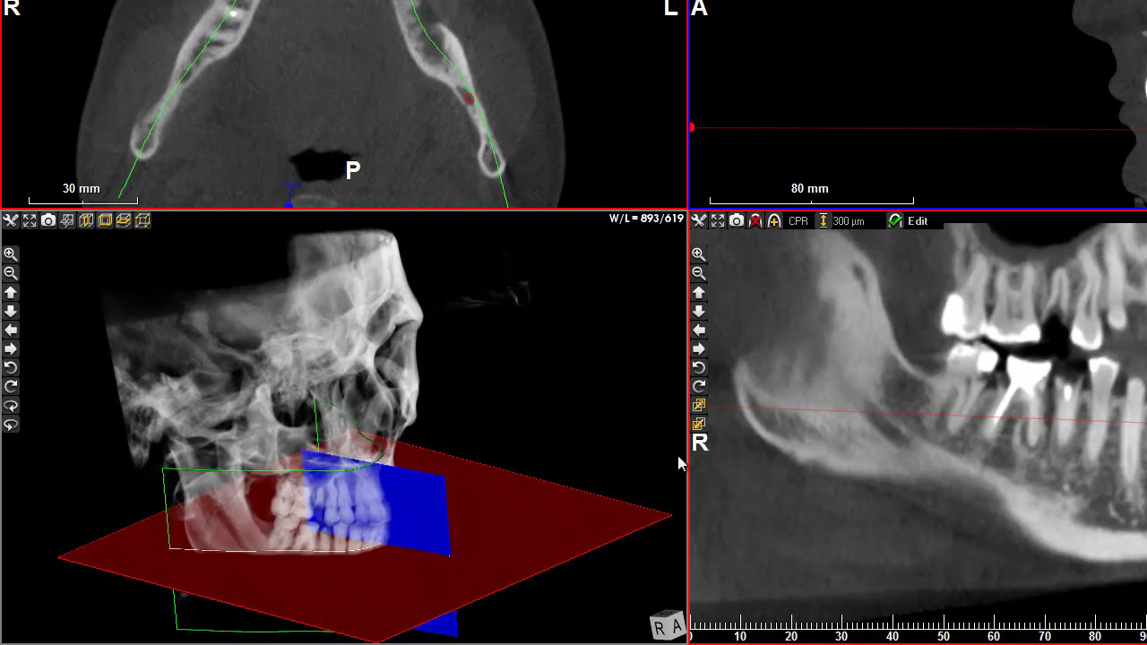
left_click_drag(398, 566, 417, 594)
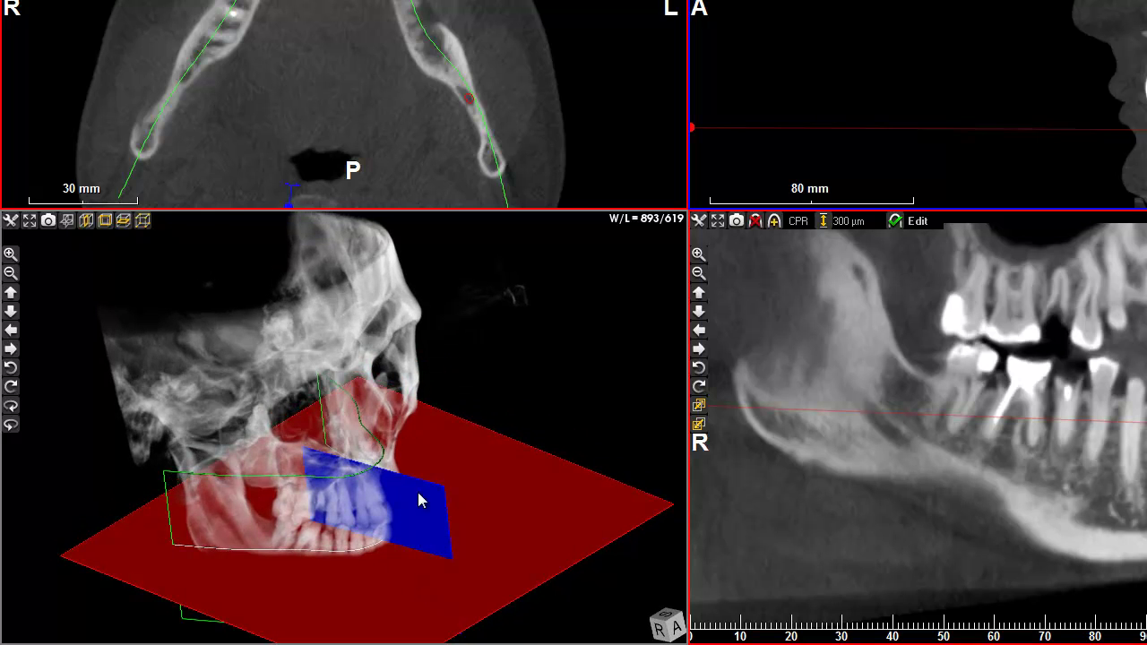
mouse_move(391, 539)
left_mouse_down()
mouse_move(392, 471)
mouse_move(302, 479)
mouse_move(198, 529)
mouse_move(225, 502)
mouse_move(394, 518)
left_mouse_up()
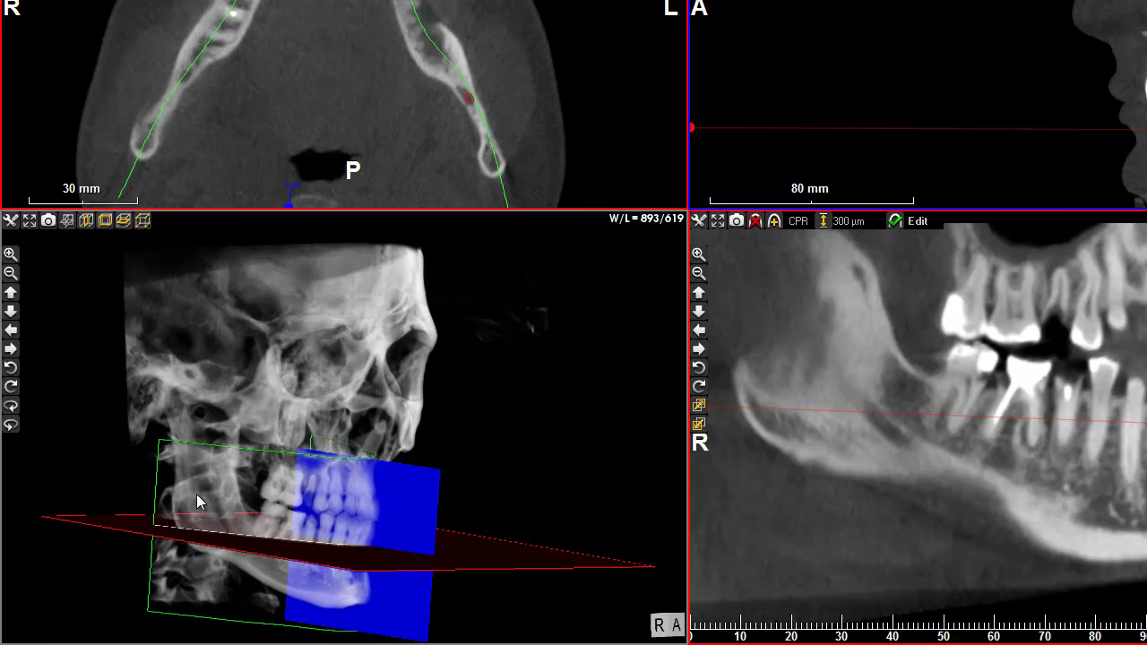
left_click_drag(265, 498, 171, 502)
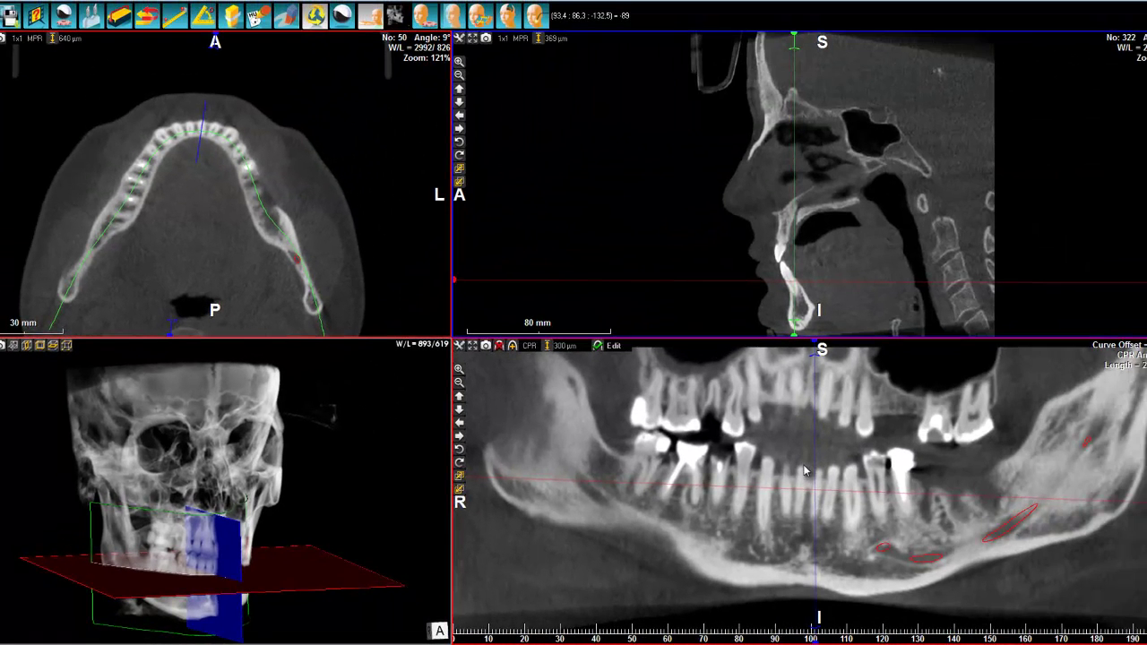
scroll(925, 441, "down", 2)
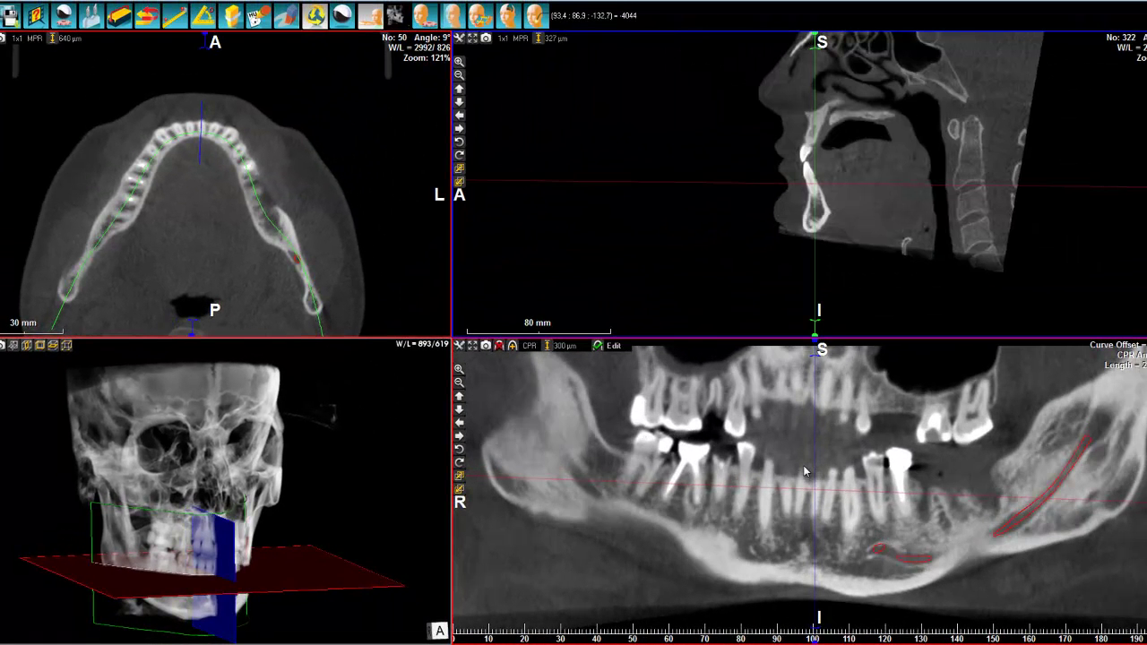
scroll(804, 471, "down", 2)
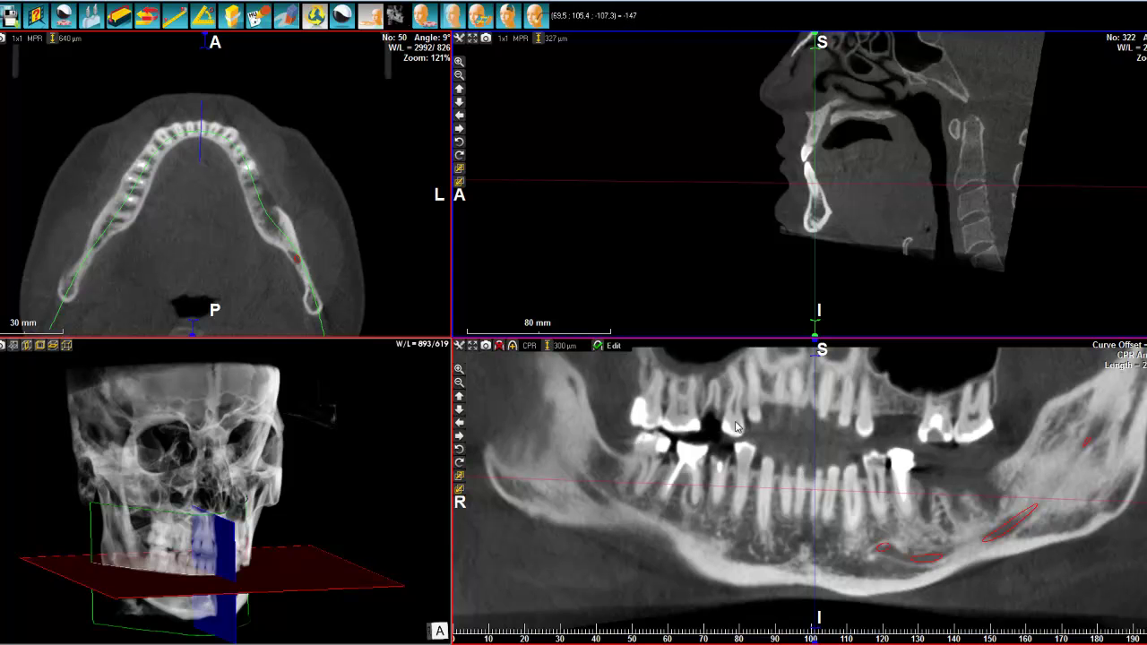
scroll(817, 463, "down", 2)
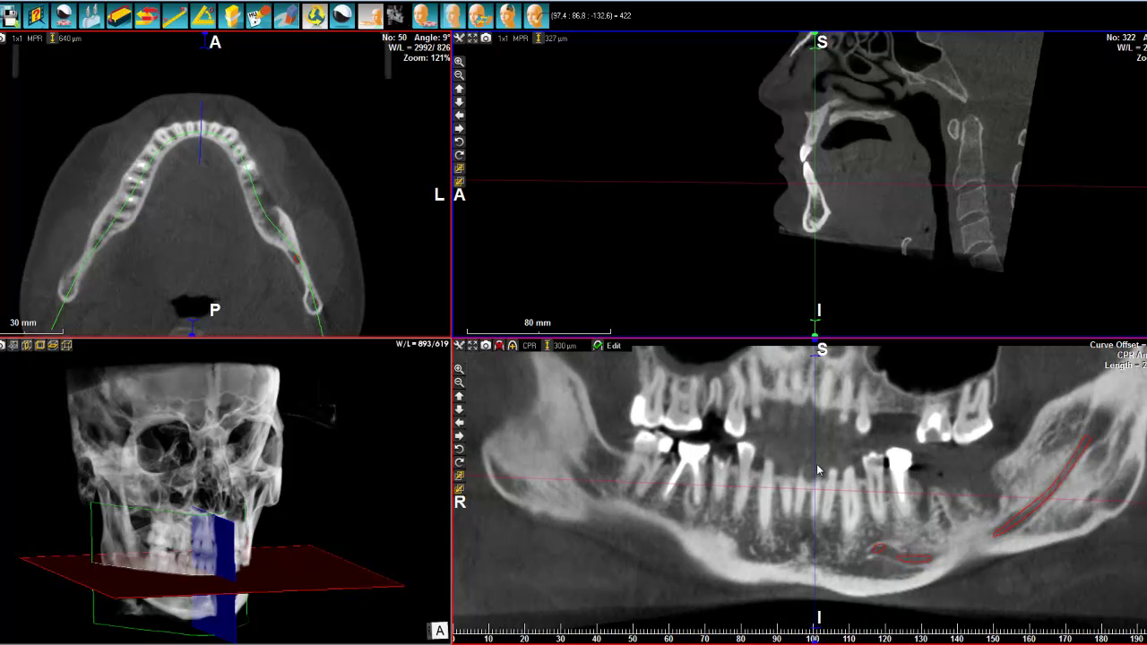
scroll(817, 464, "down", 2)
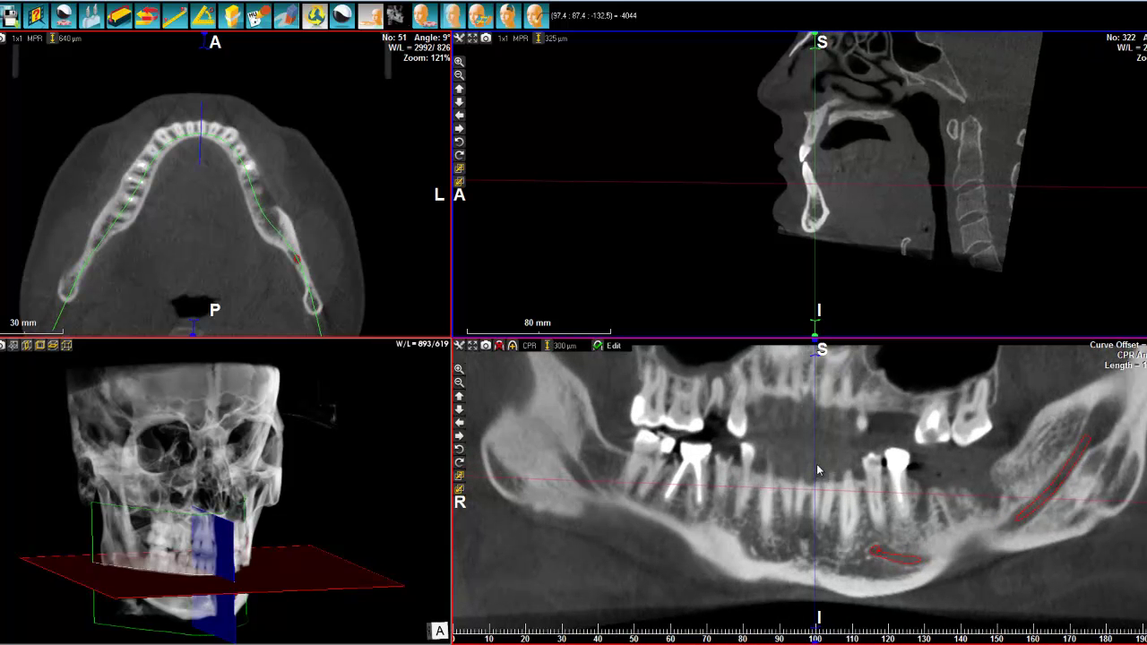
scroll(816, 464, "down", 4)
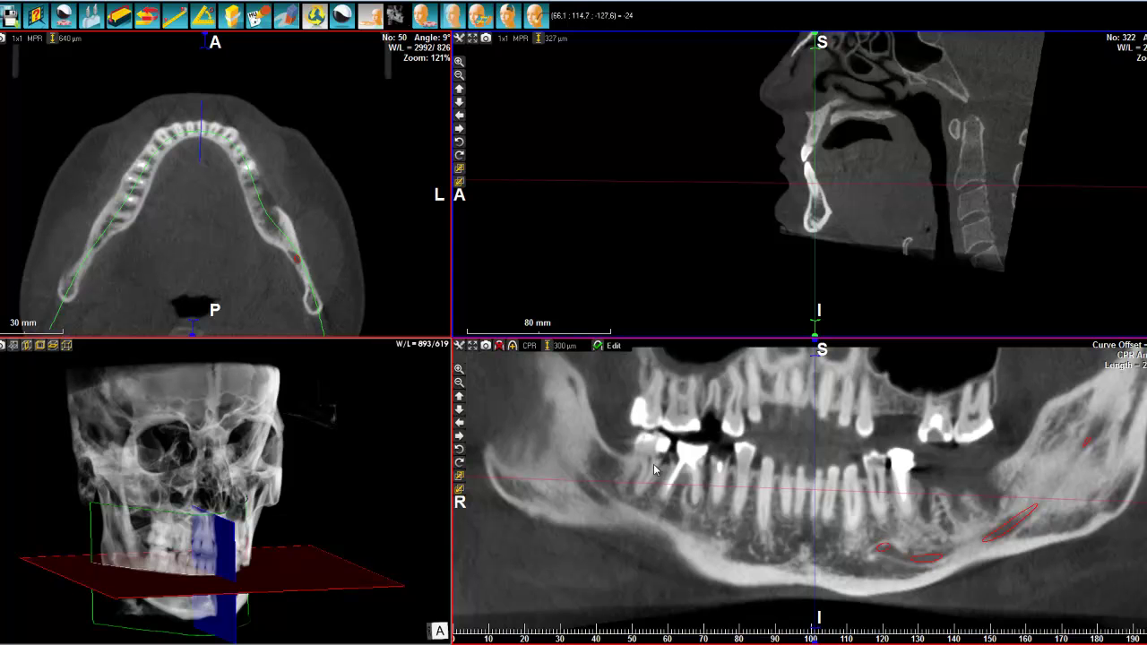
left_click(534, 348)
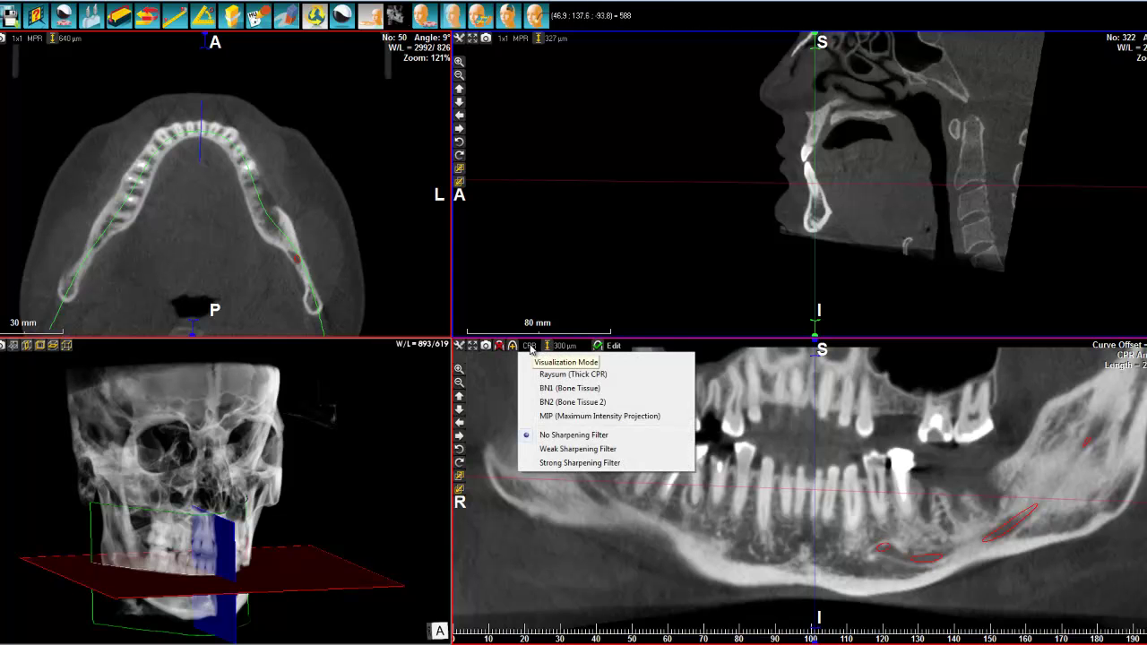
Step: Render the panoramic image in BN1 (Bone Tissue) mode with the Strong Sharpening Filter
left_click(552, 389)
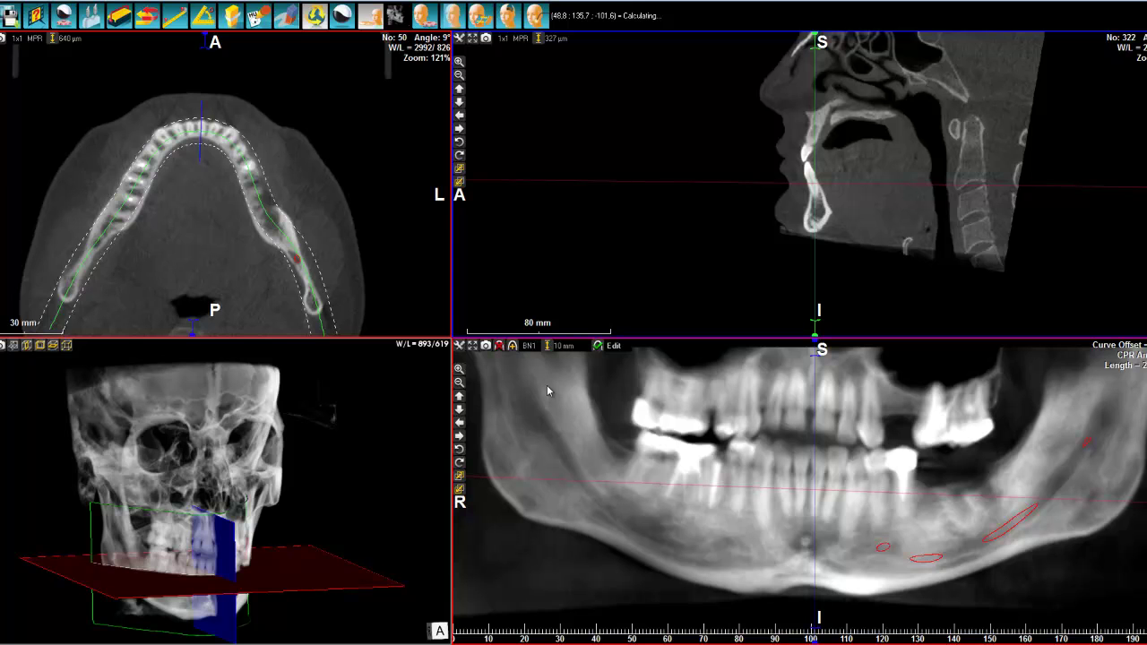
left_click(523, 345)
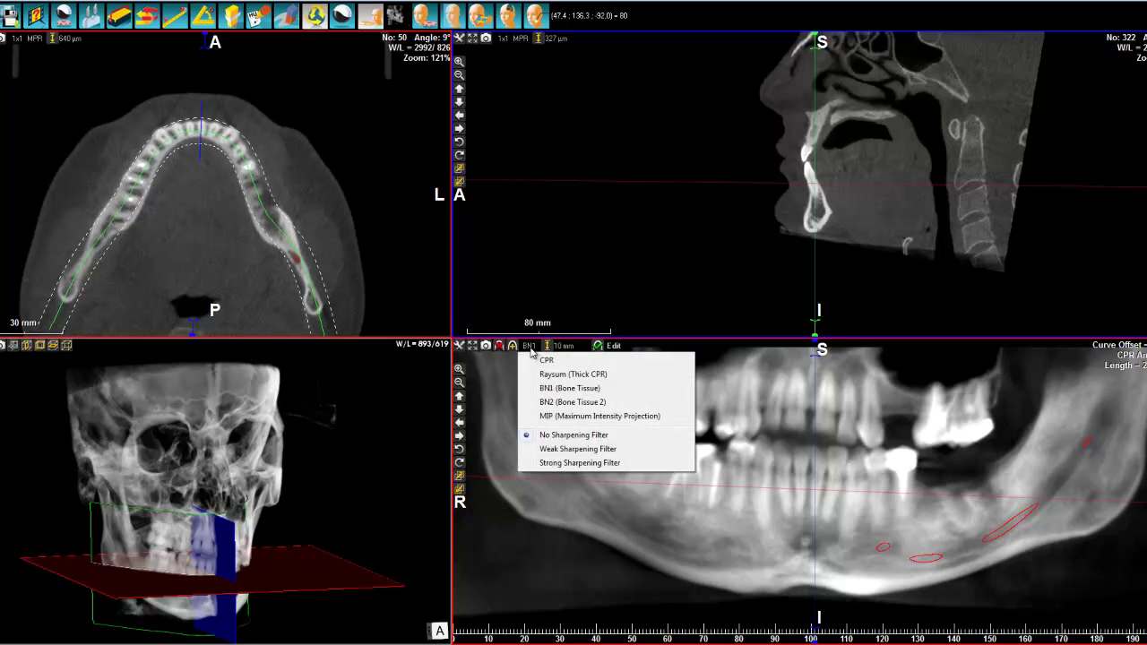
left_click(555, 463)
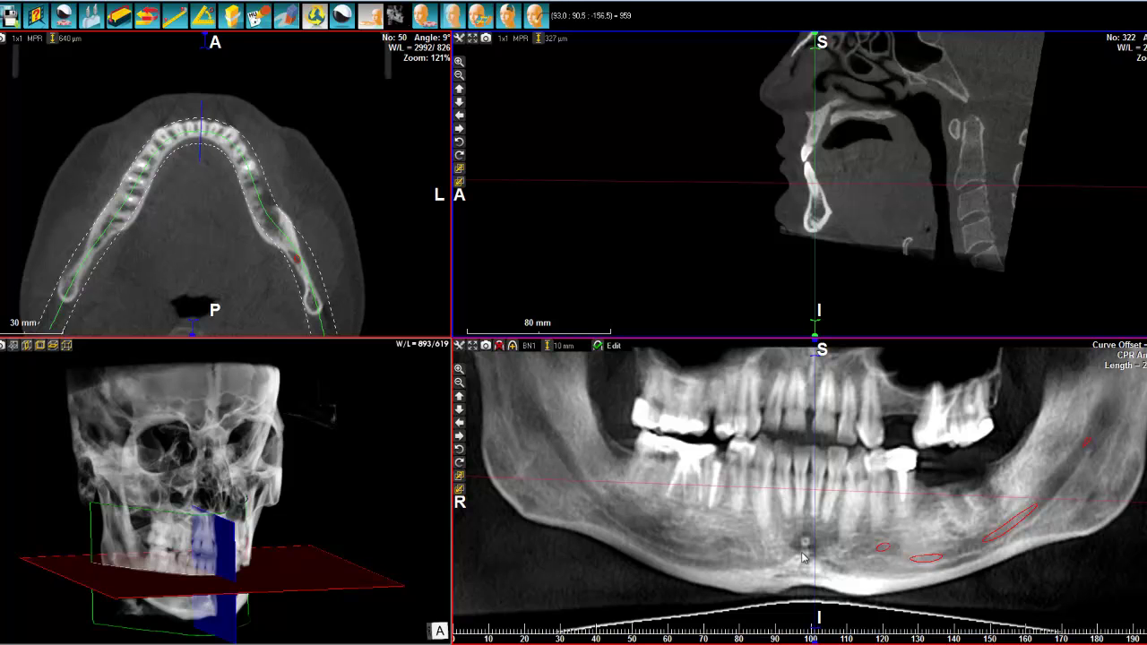
Step: Change the cross-section layout from 1x1 to 3x1, after trying 3x3 and 1x3
left_click(502, 39)
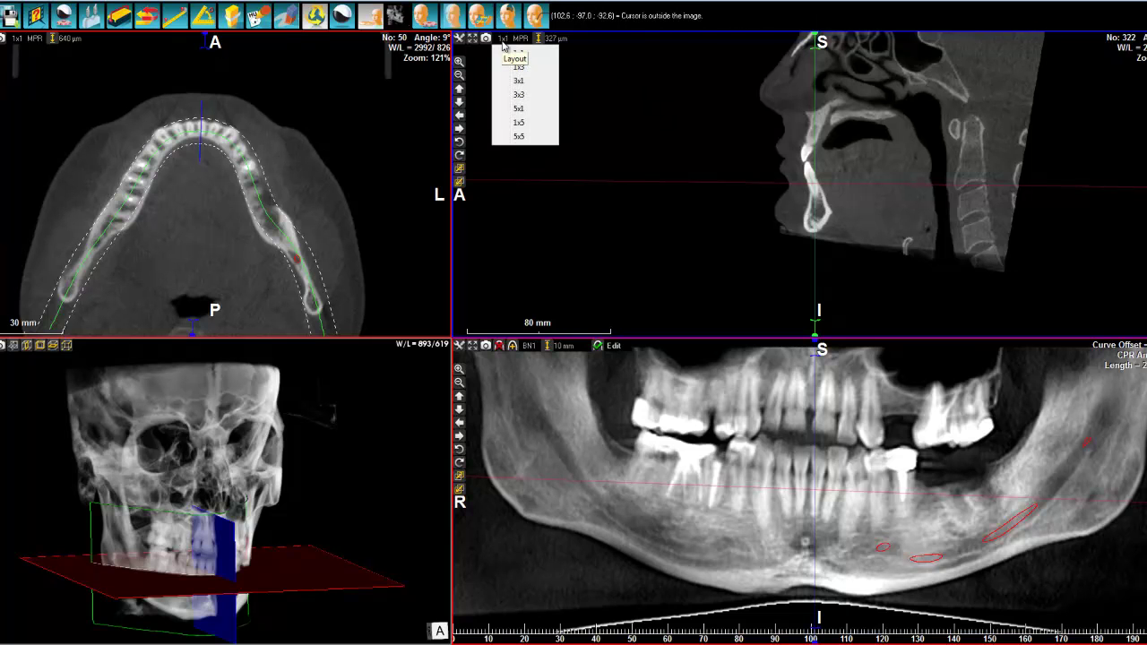
left_click(538, 95)
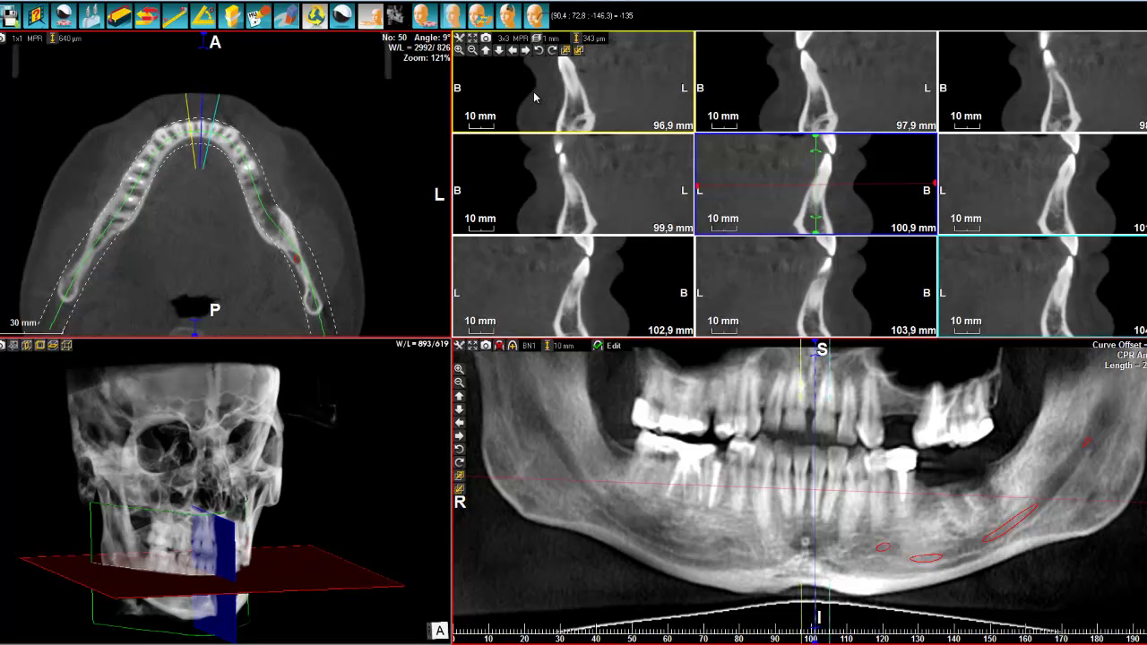
left_click(506, 40)
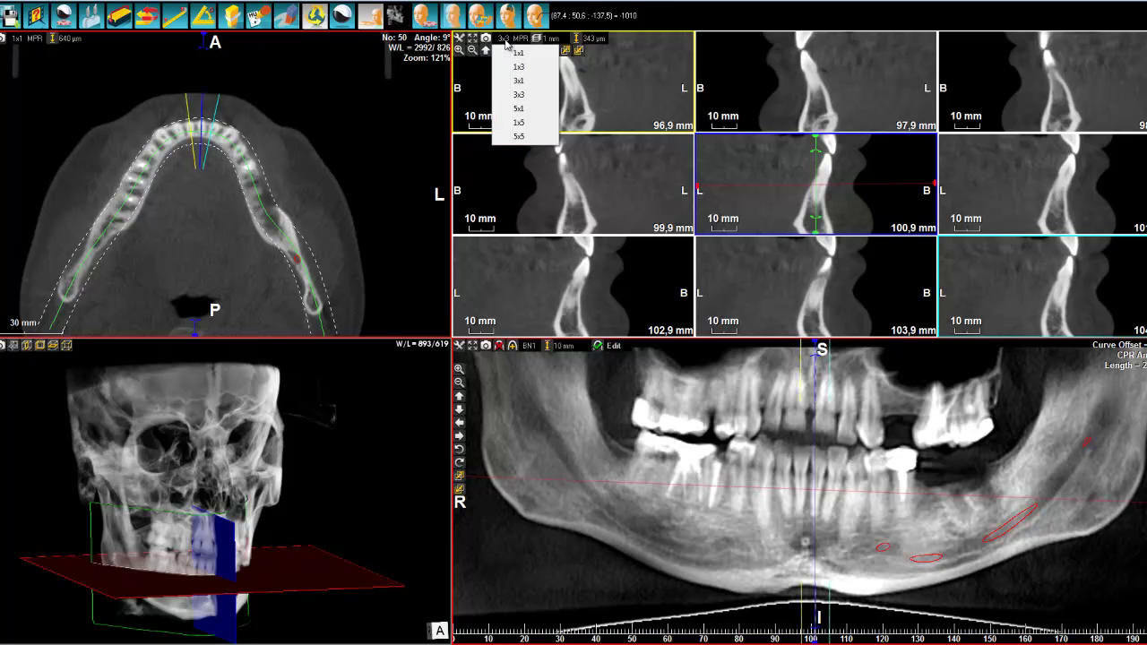
left_click(524, 68)
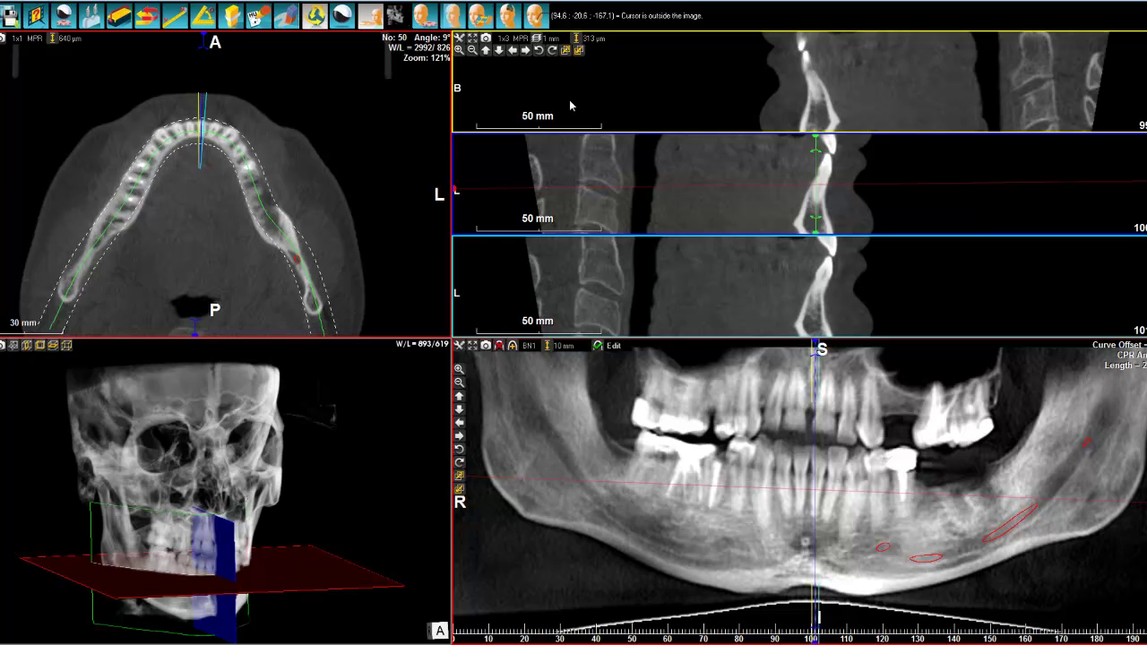
left_click(506, 40)
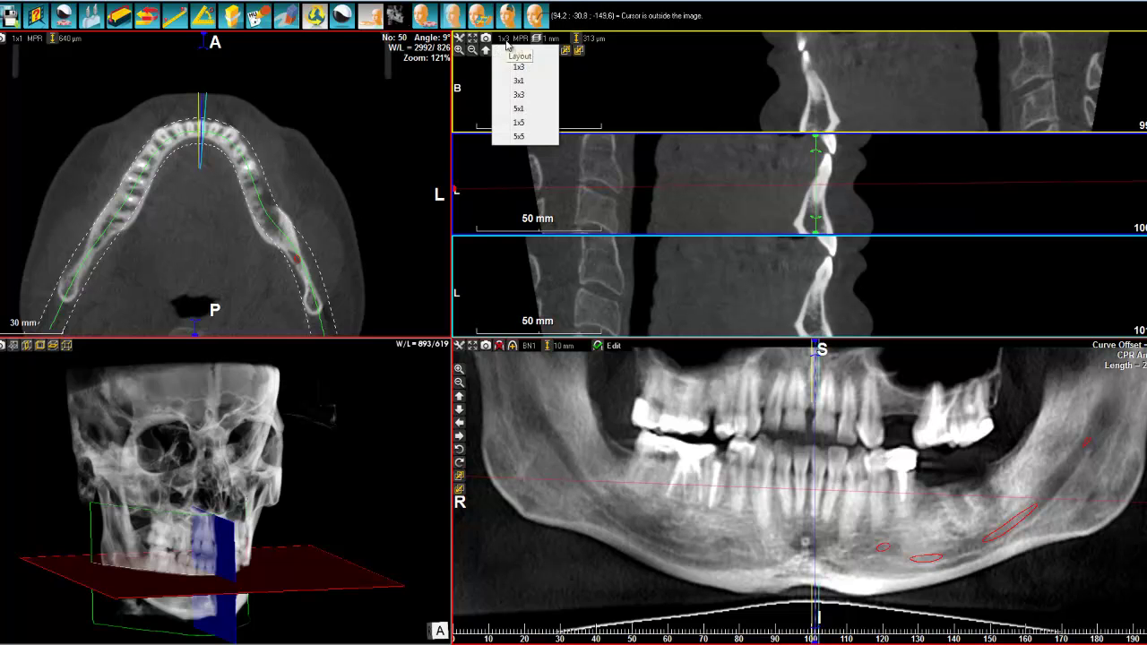
left_click(531, 85)
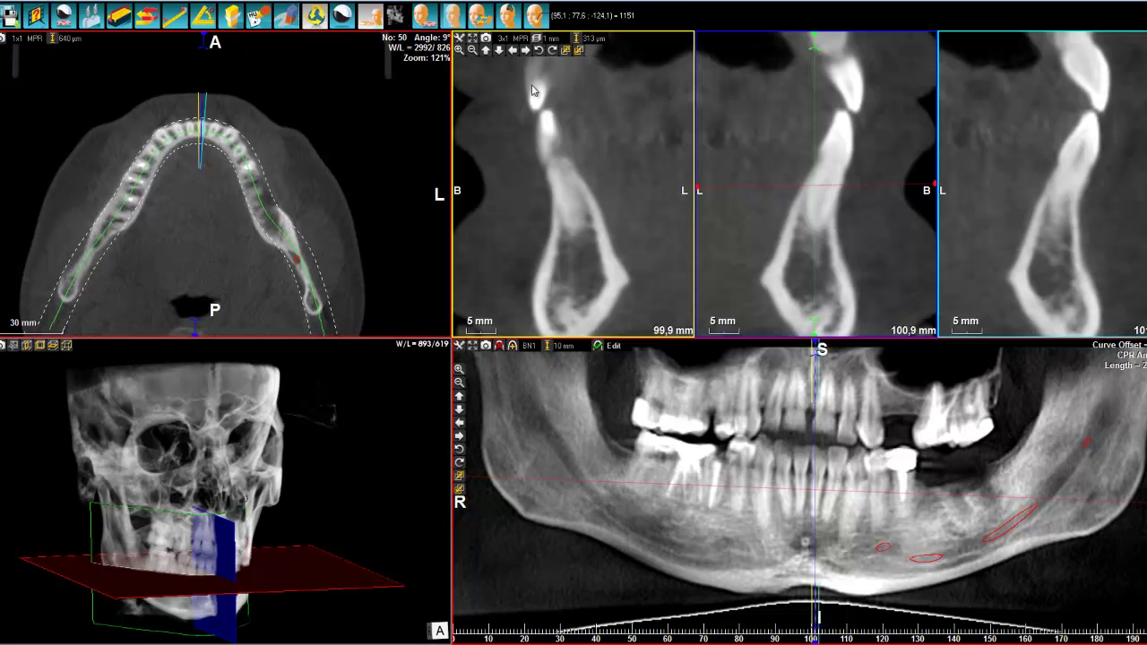
Step: Zoom the three cross-sections and move them to the front of the mandible at 95.7–96.7 mm
left_click(504, 39)
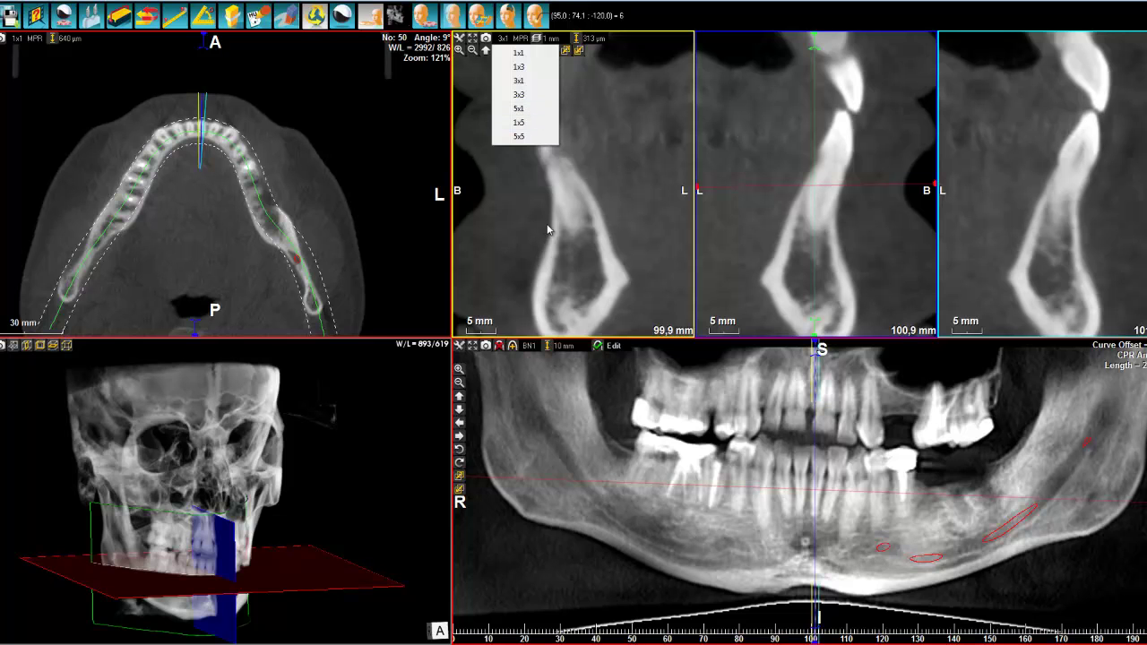
left_click(582, 196)
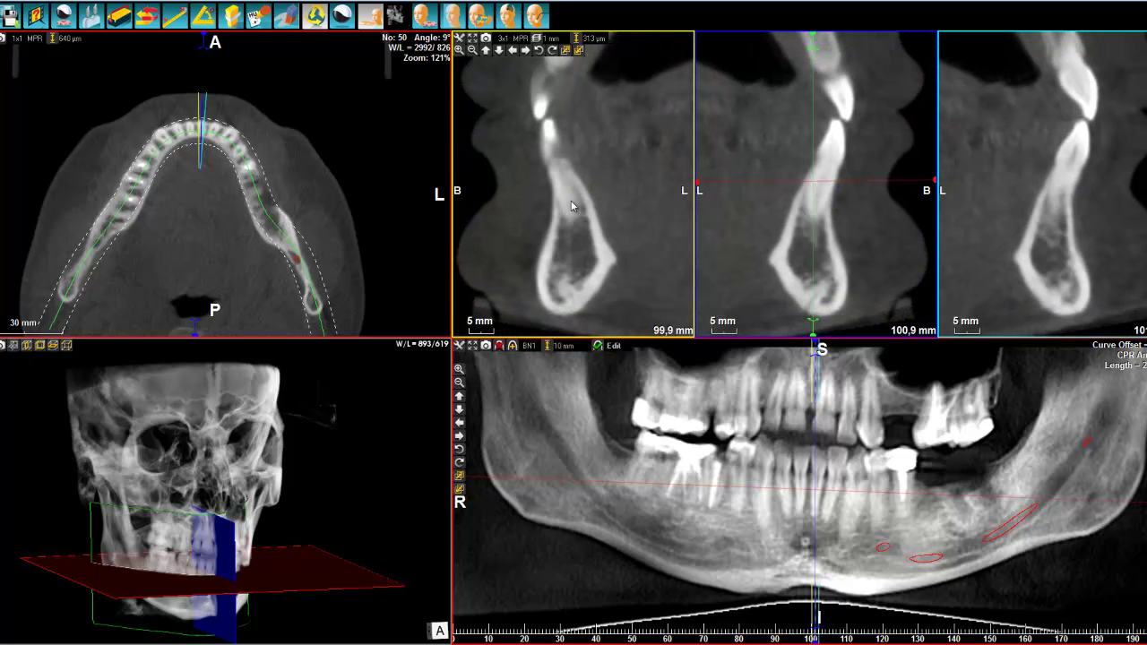
scroll(572, 205, "down", 2)
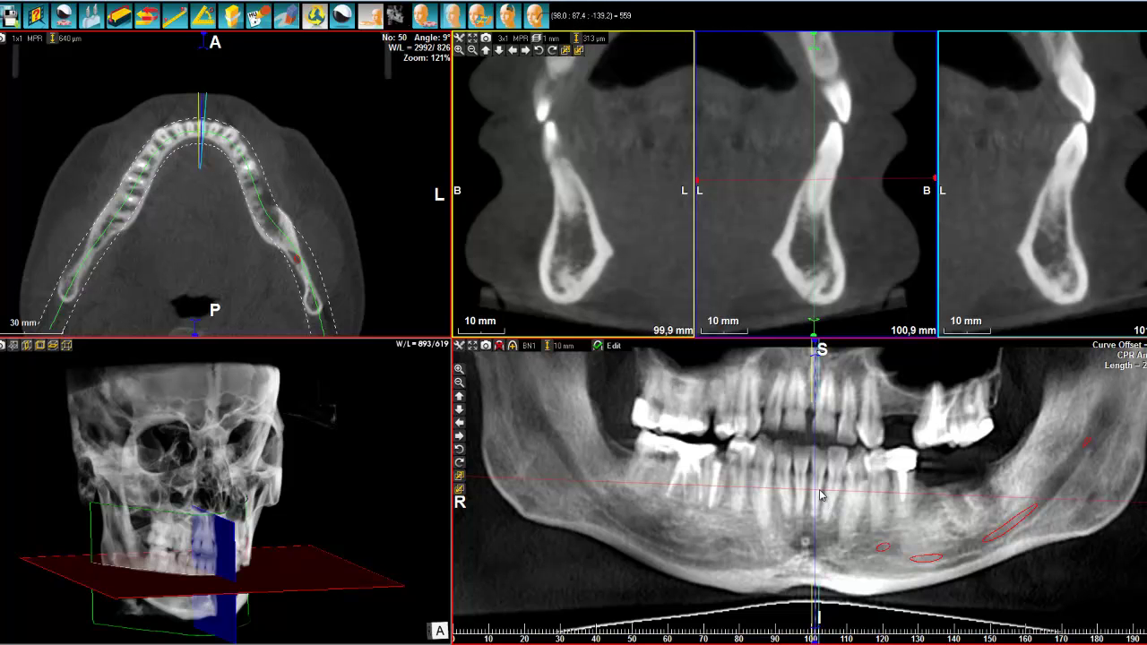
left_click(786, 494)
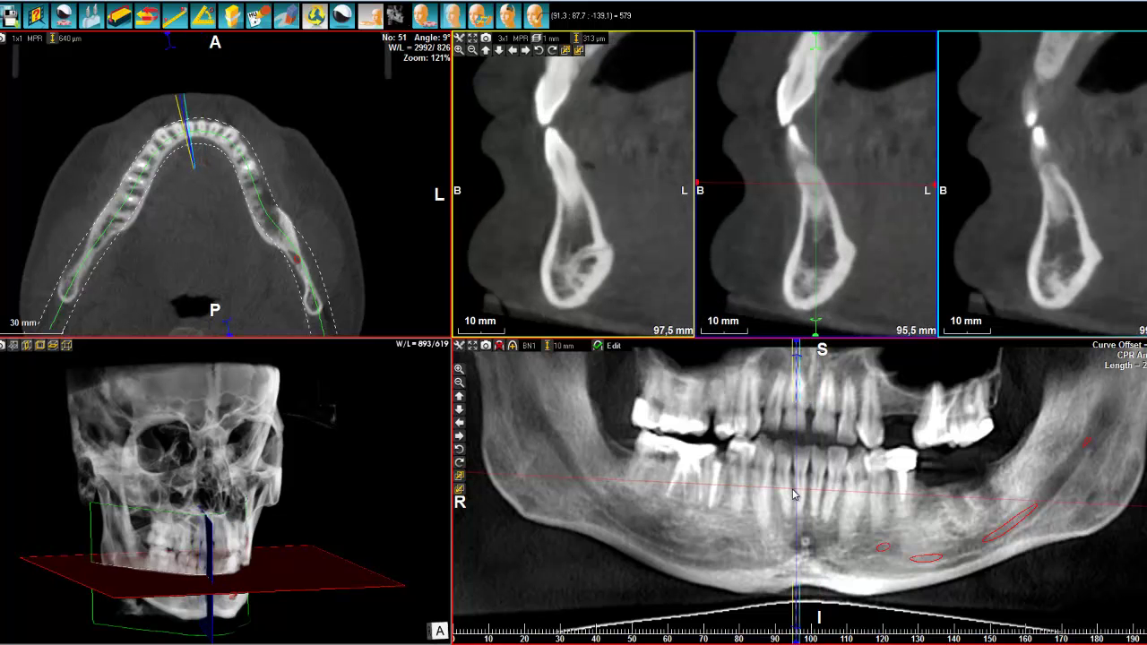
left_click(784, 494)
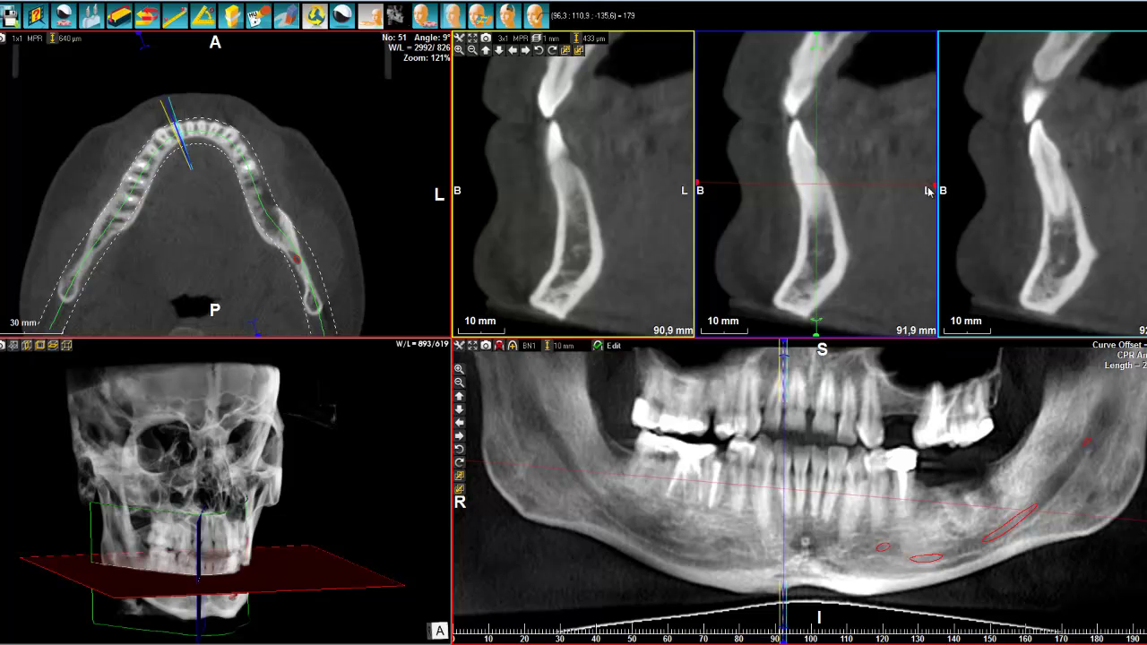
scroll(786, 482, "up", 2)
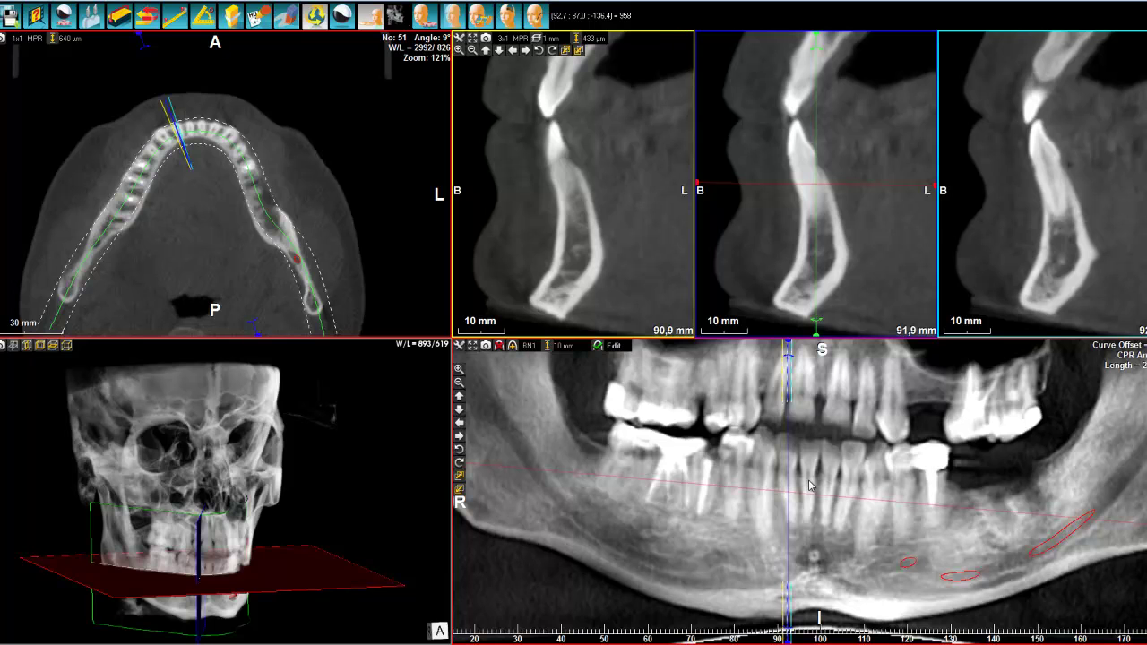
left_click(809, 484)
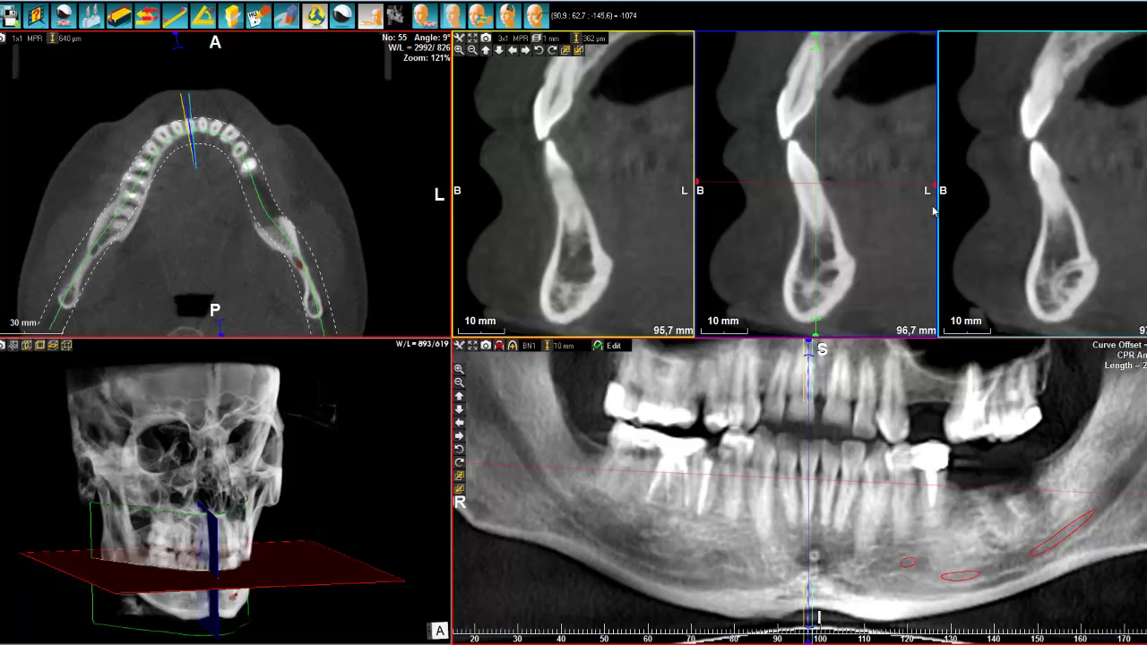
Step: Switch the cross-sections to a 5x1 layout and zoom in on the slices
left_click(505, 45)
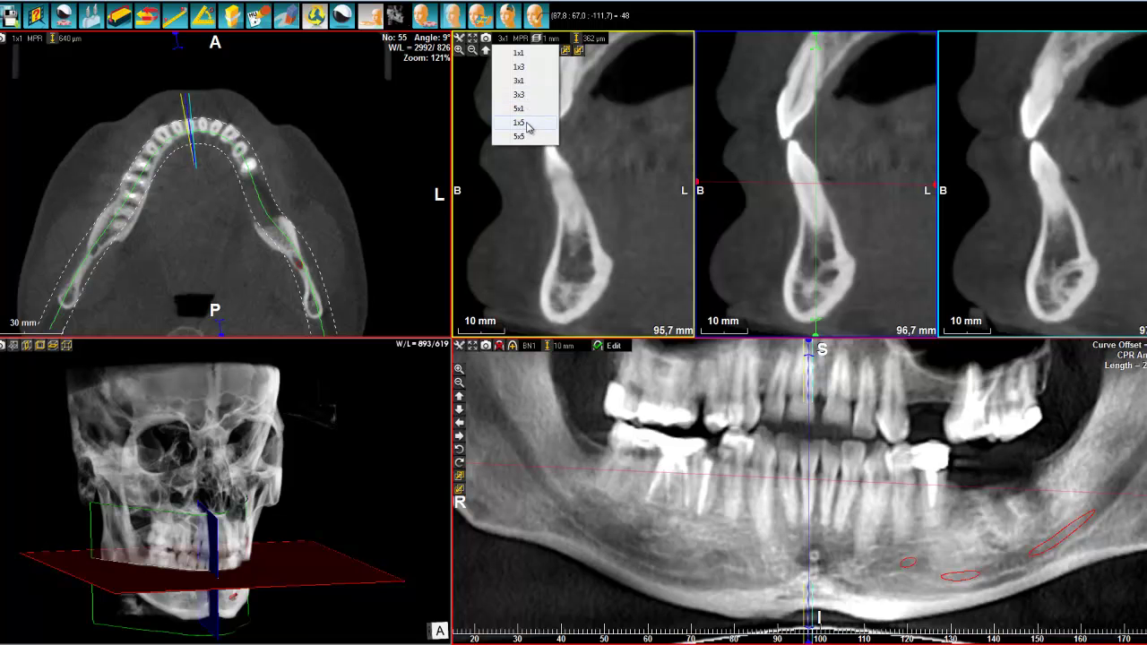
left_click(529, 110)
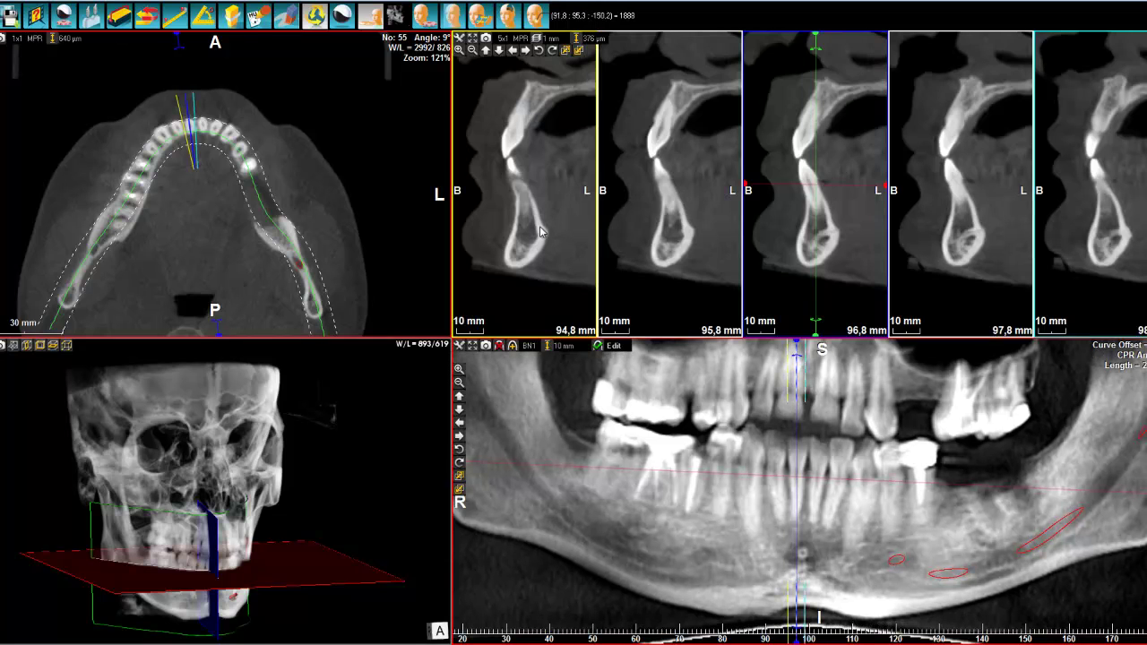
scroll(532, 224, "up", 2)
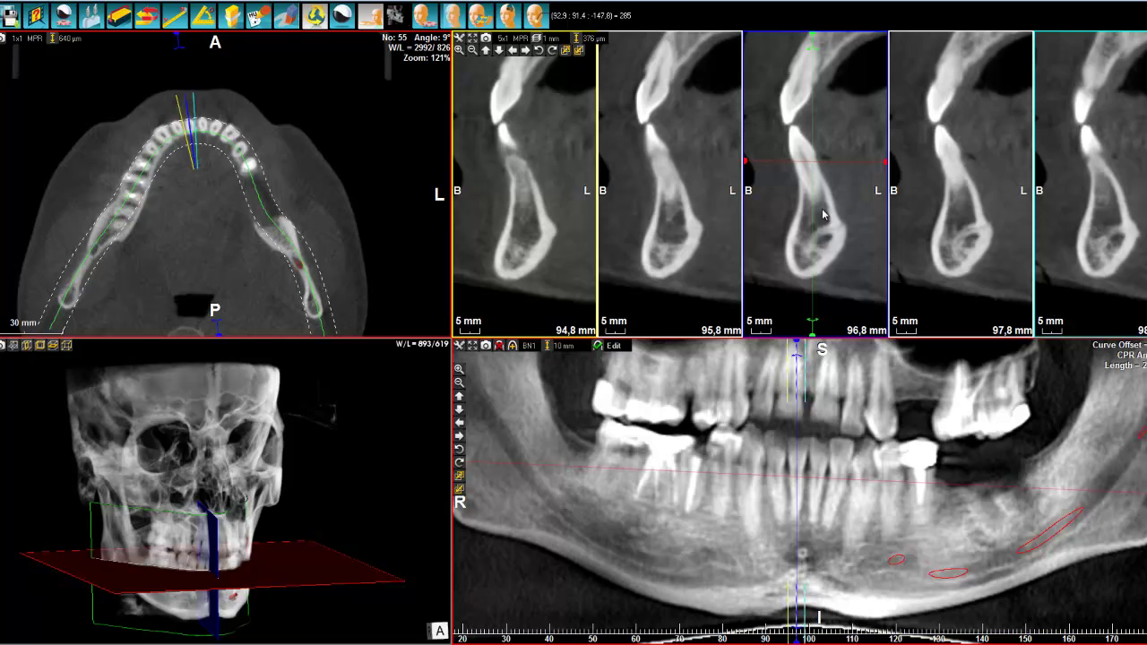
Step: Move the five cross-sections to the right molar area at 54.9 mm and adjust their window/level
left_click(984, 472)
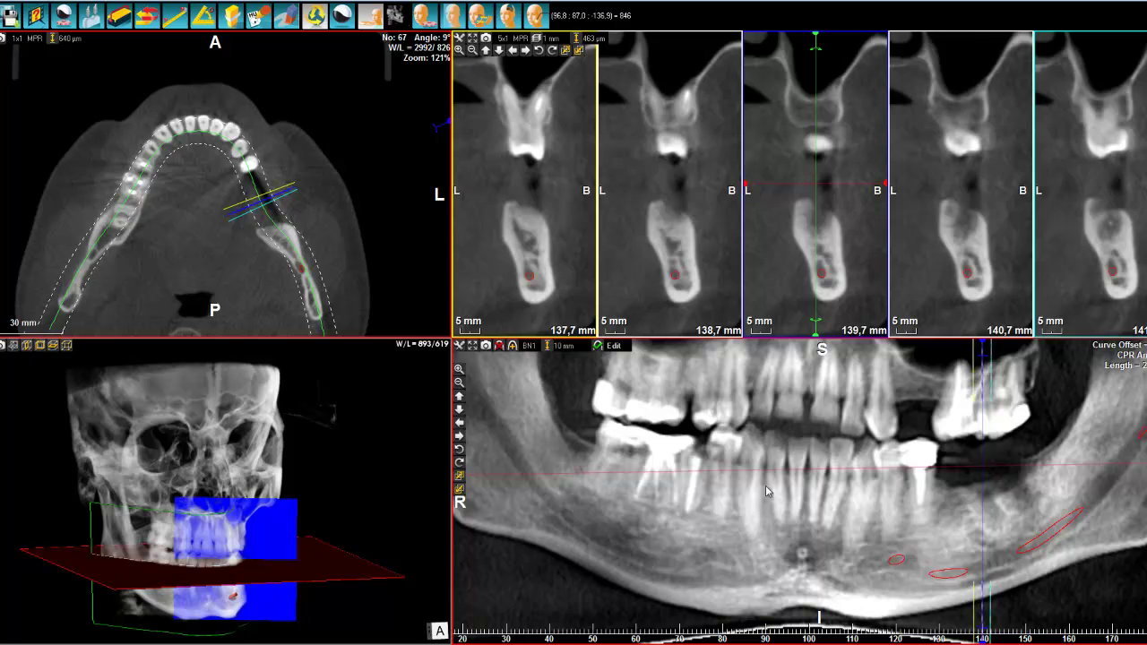
left_click(624, 464)
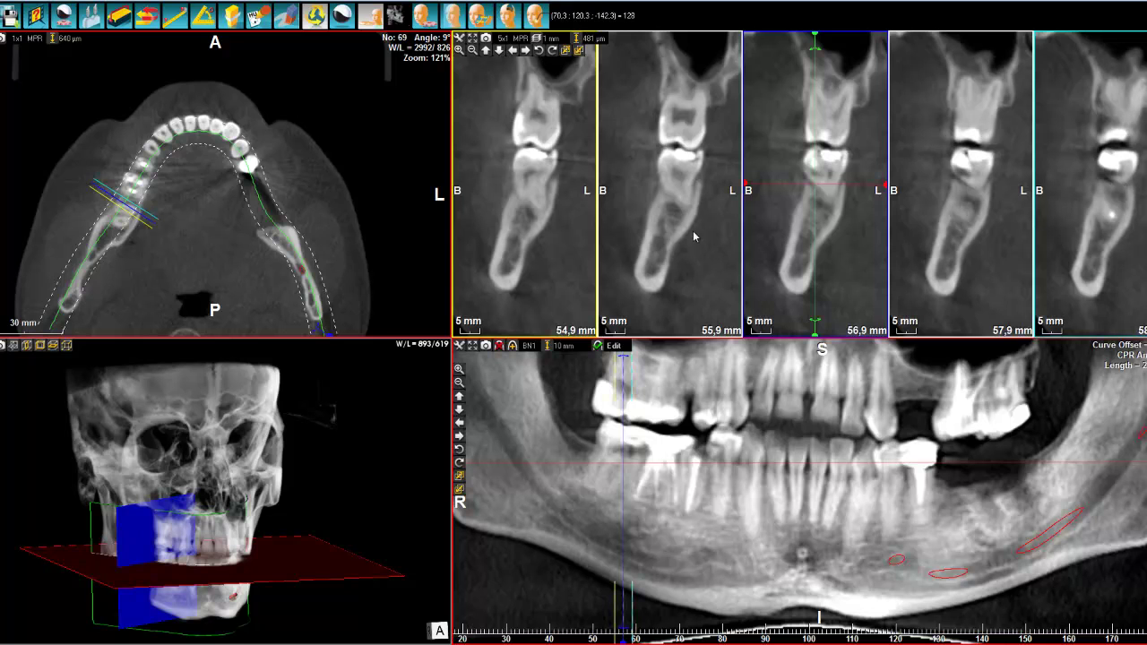
left_click_drag(696, 212, 686, 236)
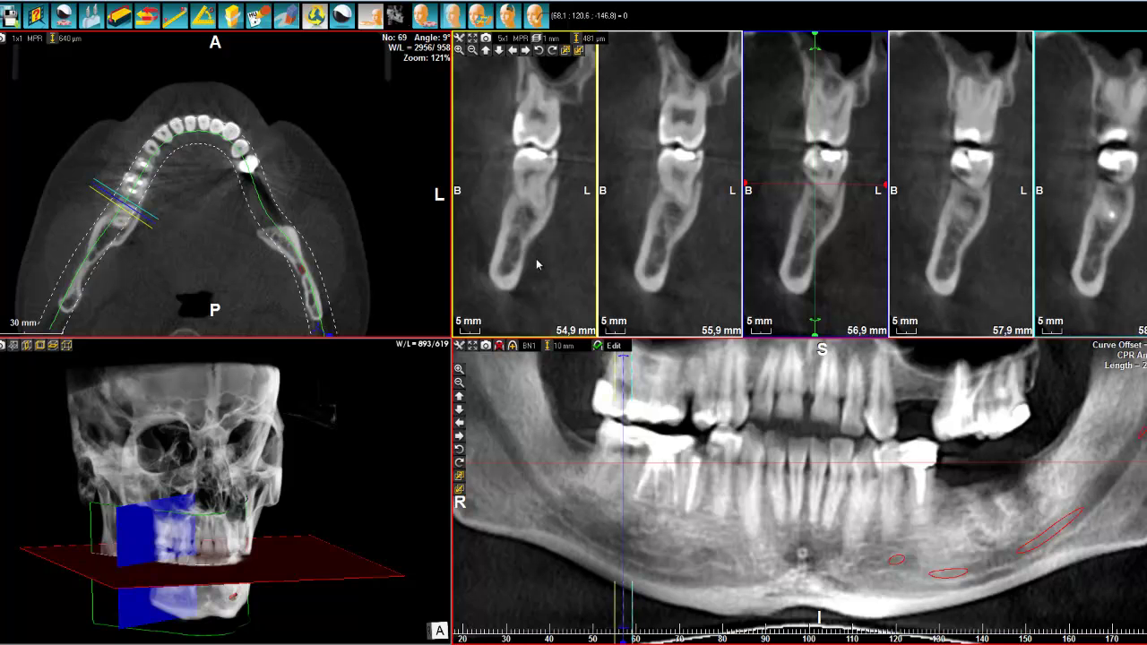
left_click(183, 22)
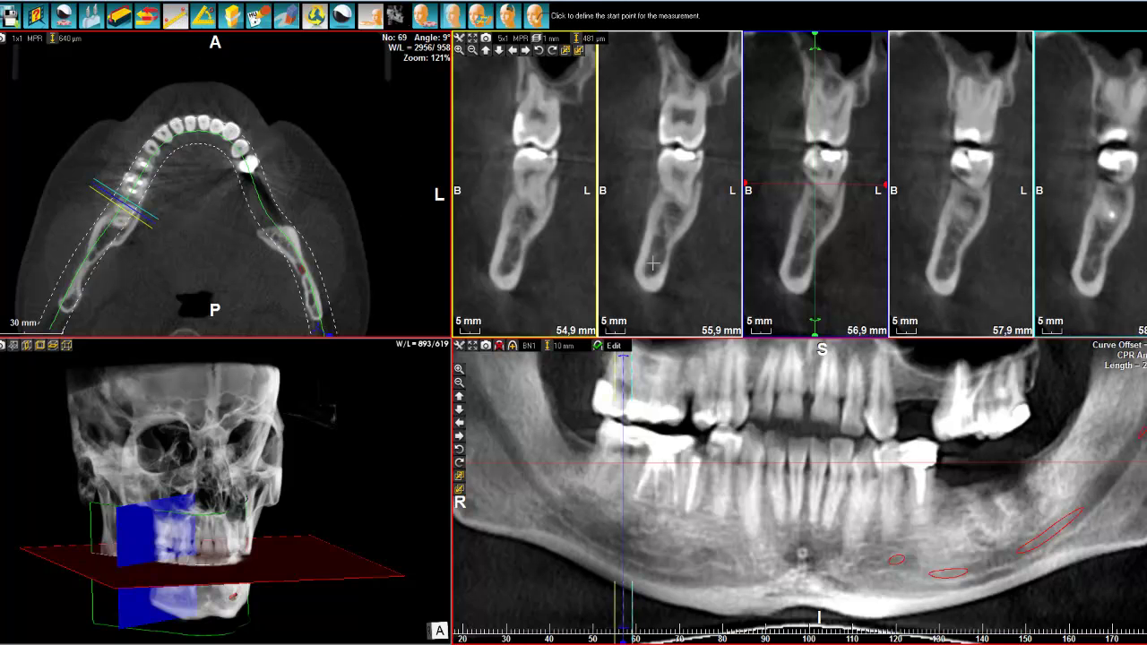
left_click(644, 288)
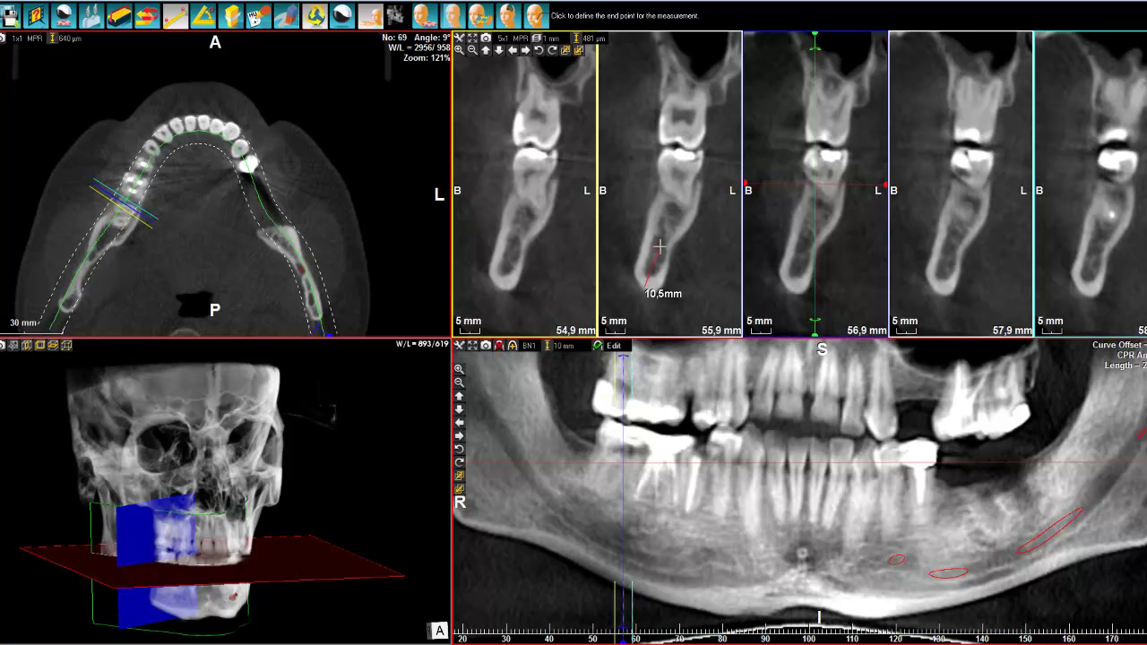
left_click(675, 189)
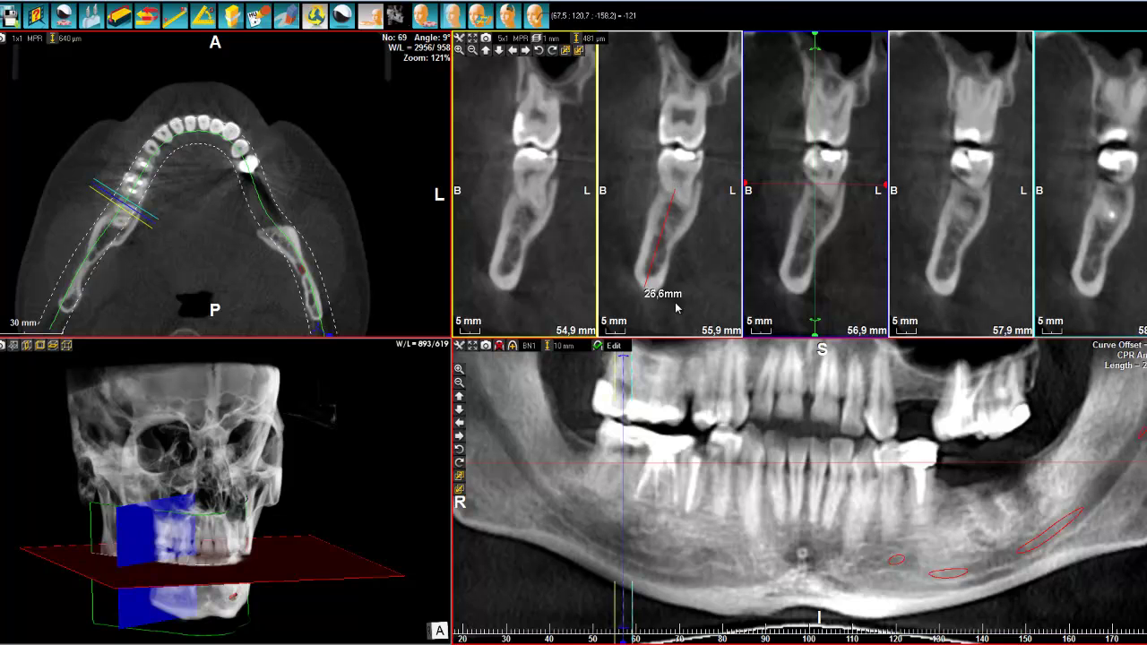
left_click_drag(681, 299, 724, 310)
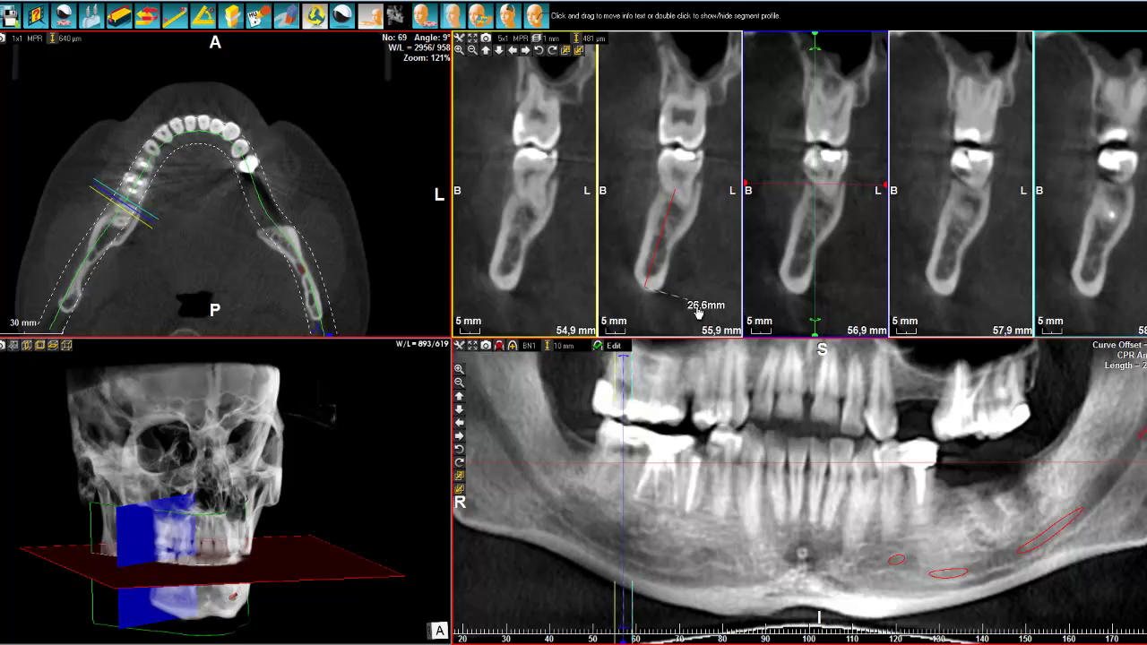
key("Delete")
left_click(570, 364)
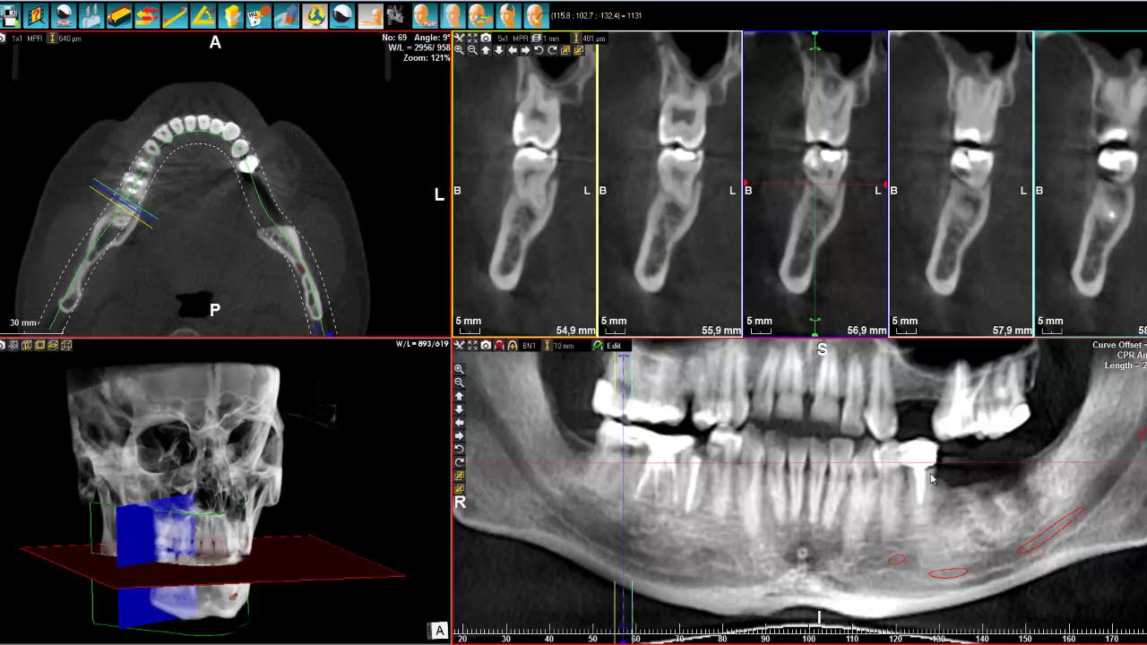